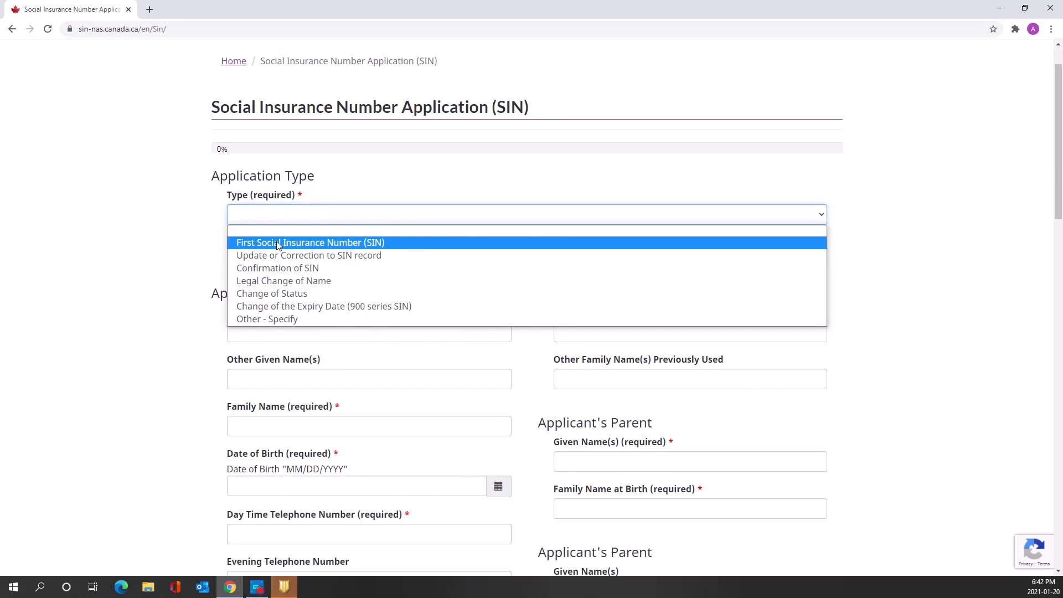
Choose First Social Insurance Number (SIN) as the application type and enter the applicant's first given name
{"action": "left_click", "coordinate": [278, 244]}
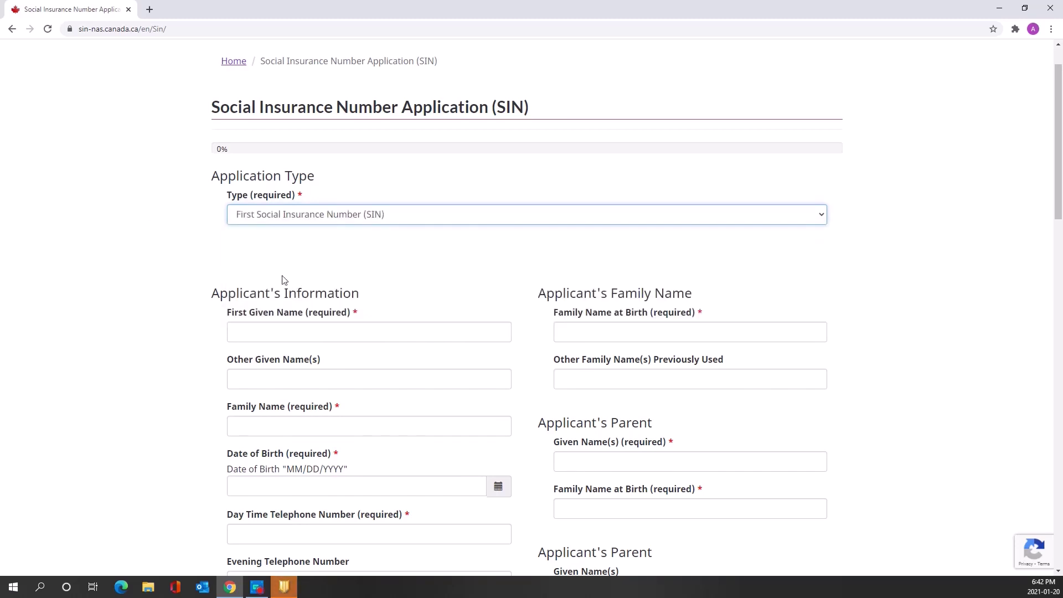
{"action": "scroll", "coordinate": [138, 332], "scroll_direction": "down", "scroll_amount": 1}
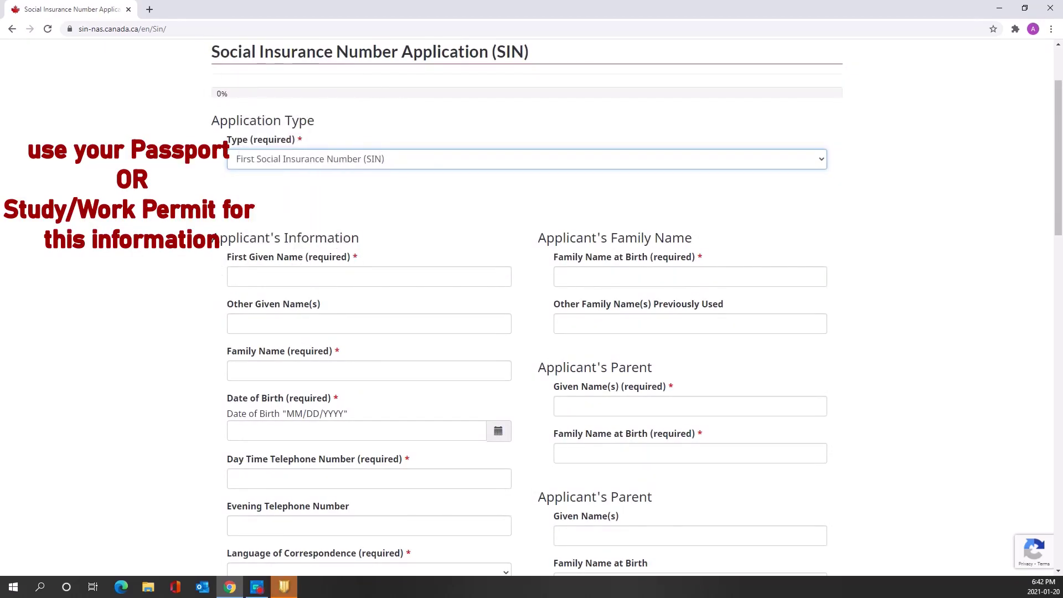
{"action": "key", "text": "Tab"}
{"action": "type", "text": "d"}
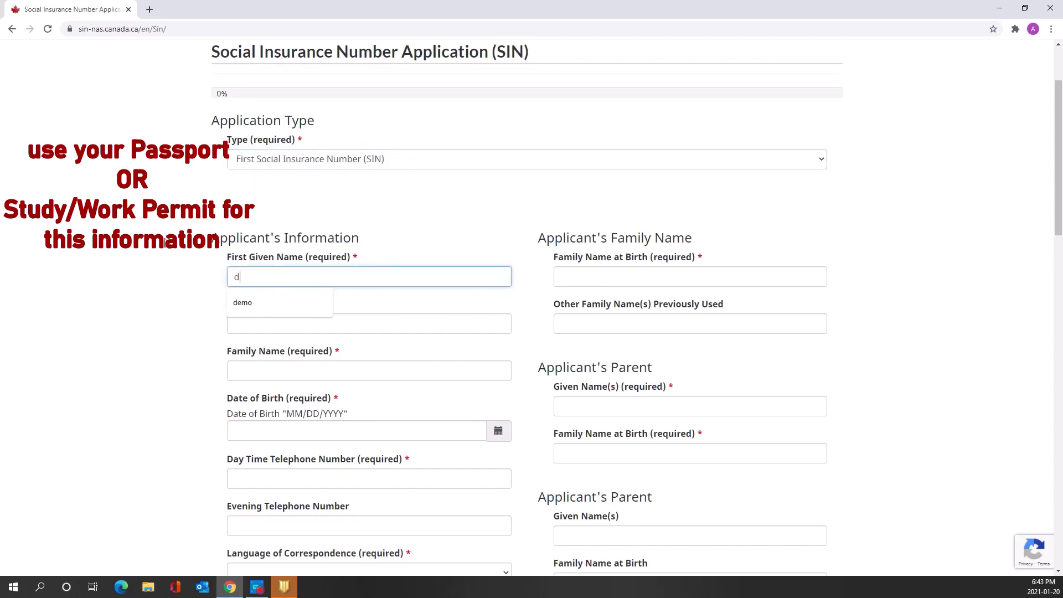
{"action": "key", "text": "BackSpace"}
{"action": "type", "text": "demo"}
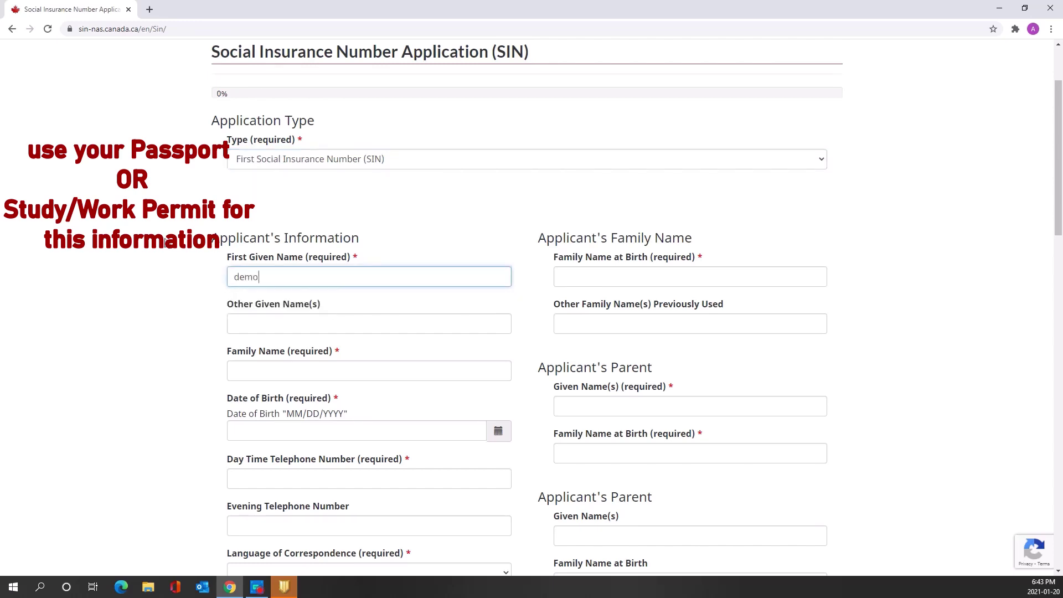
{"action": "type", "text": " canada"}
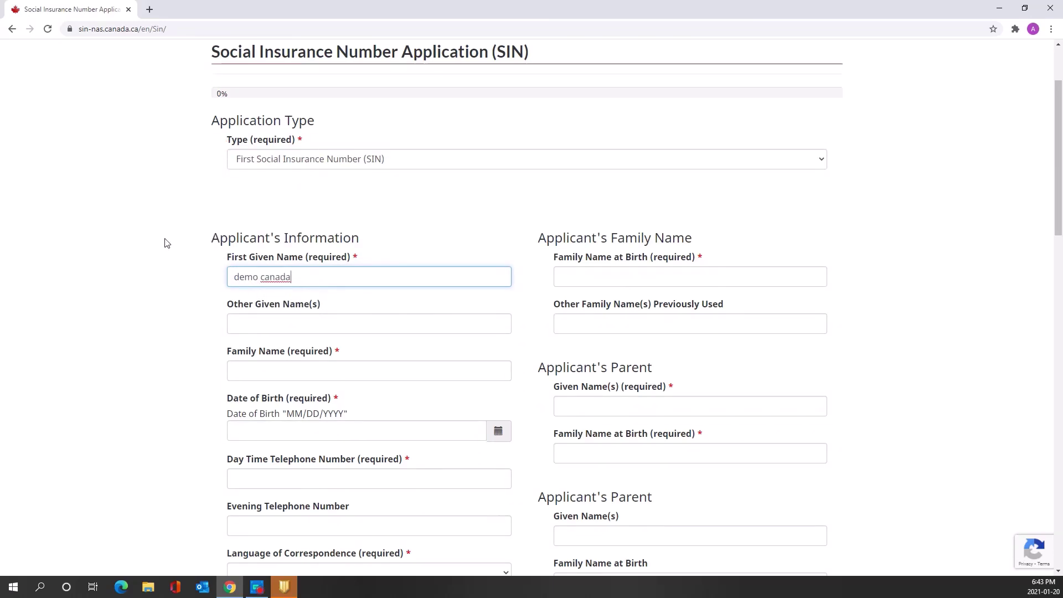
Leave other given names blank and enter the applicant's family name and family name at birth
{"action": "key", "text": "Tab"}
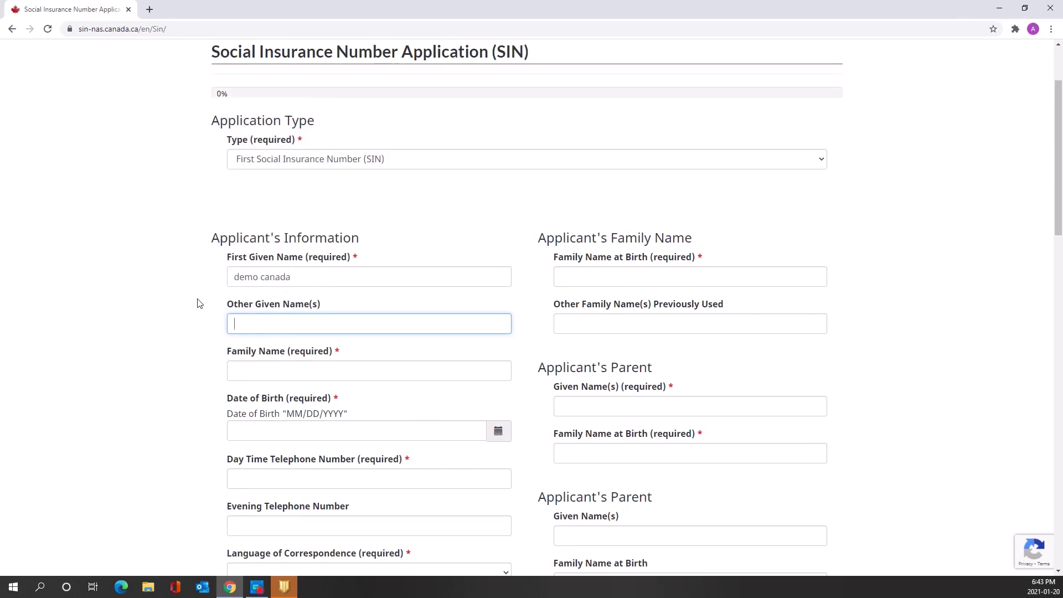
{"action": "key", "text": "Tab"}
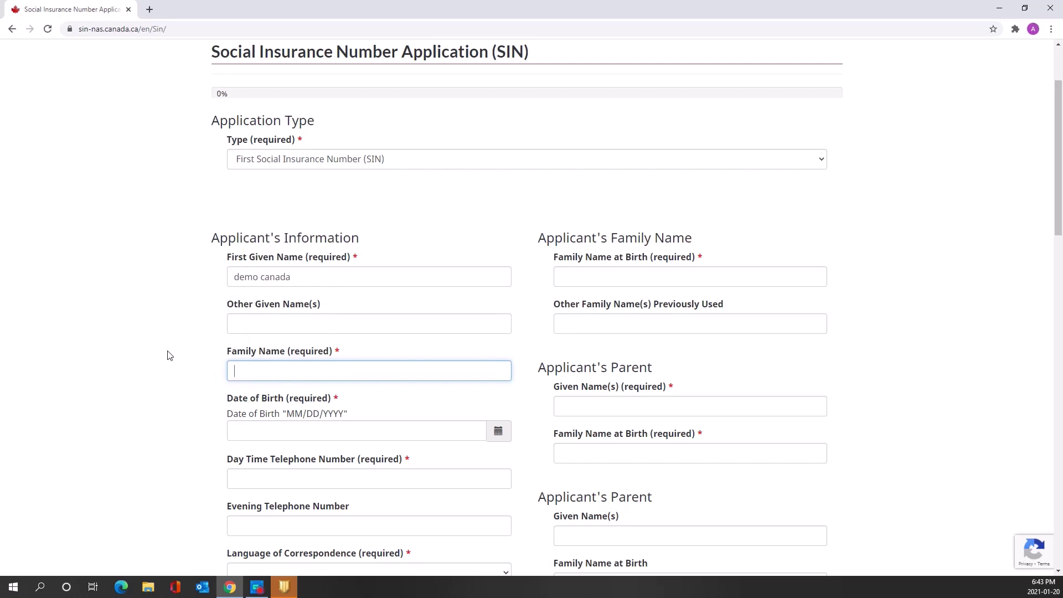
{"action": "type", "text": "test"}
{"action": "left_click", "coordinate": [626, 277]}
{"action": "type", "text": "test"}
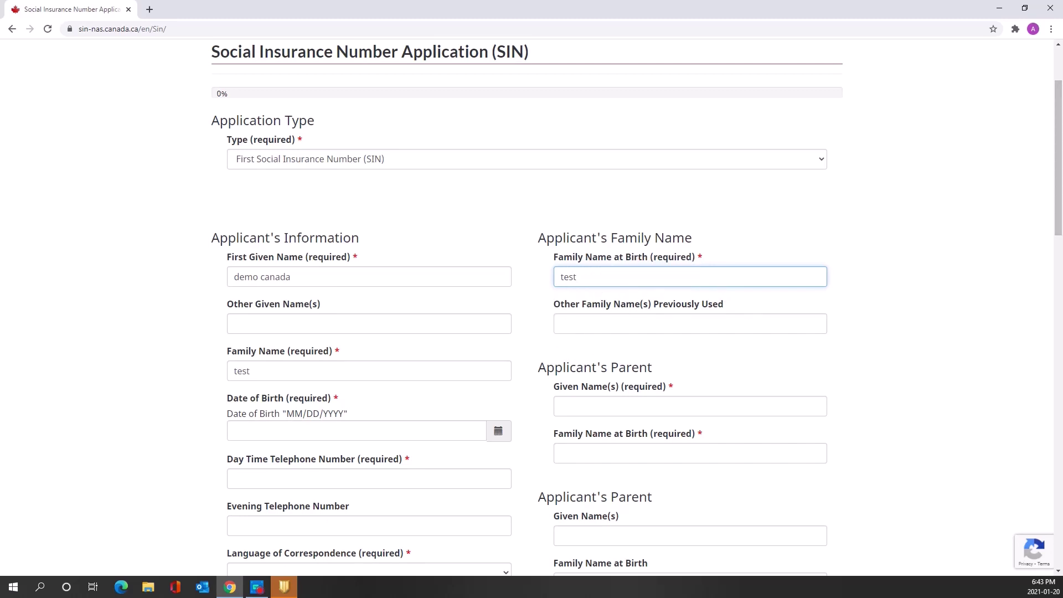
{"action": "left_click_drag", "start_coordinate": [1060, 201], "coordinate": [1047, 244]}
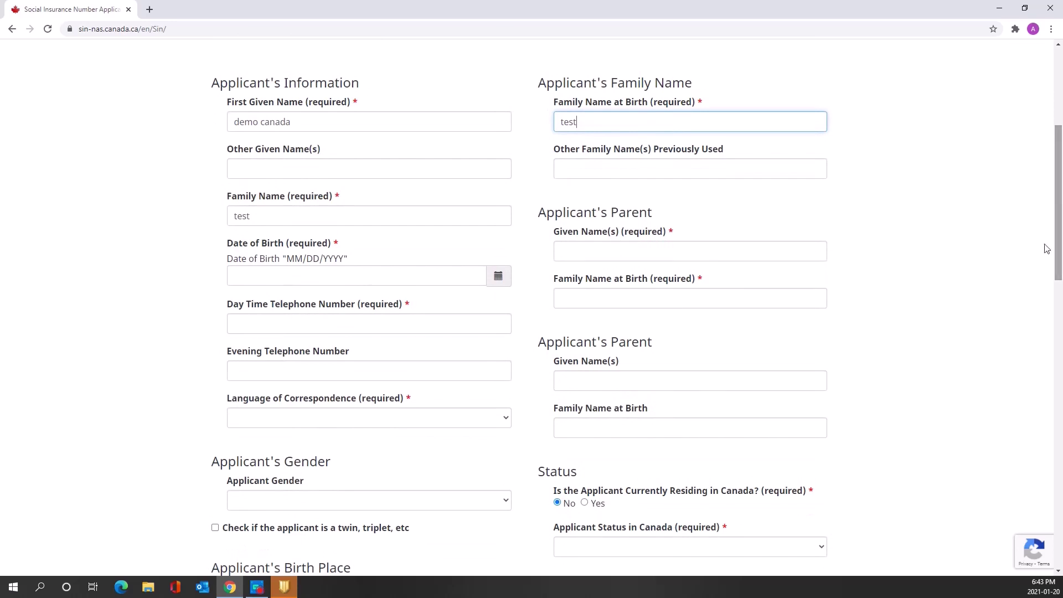
Pick February 3, 1987 as the date of birth in the calendar
{"action": "left_click", "coordinate": [503, 279]}
{"action": "left_click", "coordinate": [311, 302]}
{"action": "left_click", "coordinate": [290, 301]}
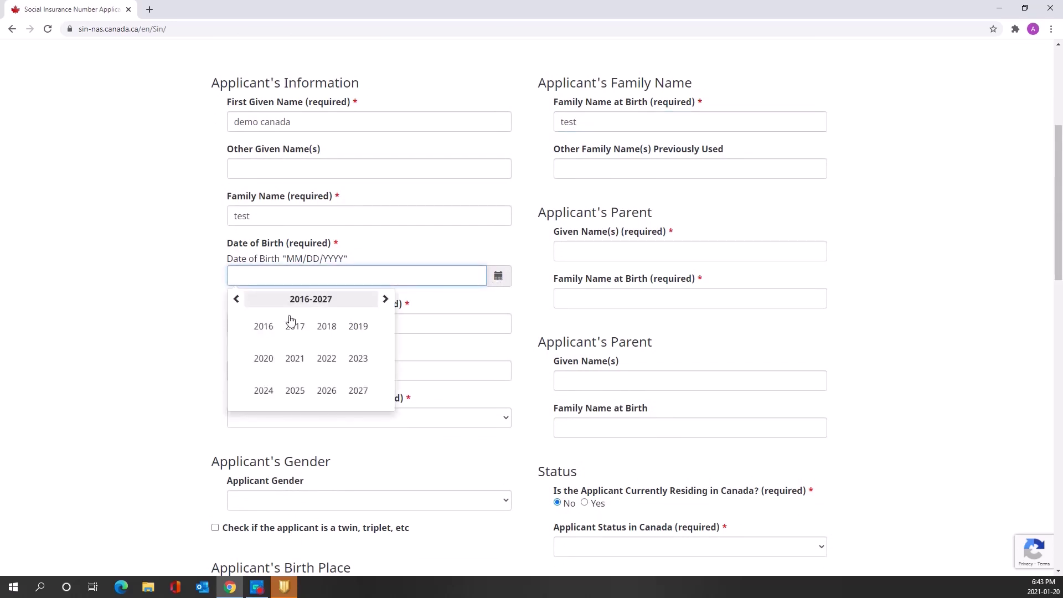
{"action": "scroll", "coordinate": [244, 370], "scroll_direction": "up", "scroll_amount": 1}
{"action": "left_click", "coordinate": [237, 357]}
{"action": "left_click", "coordinate": [236, 357]}
{"action": "left_click", "coordinate": [237, 357]}
{"action": "left_click", "coordinate": [295, 383]}
{"action": "left_click", "coordinate": [295, 384]}
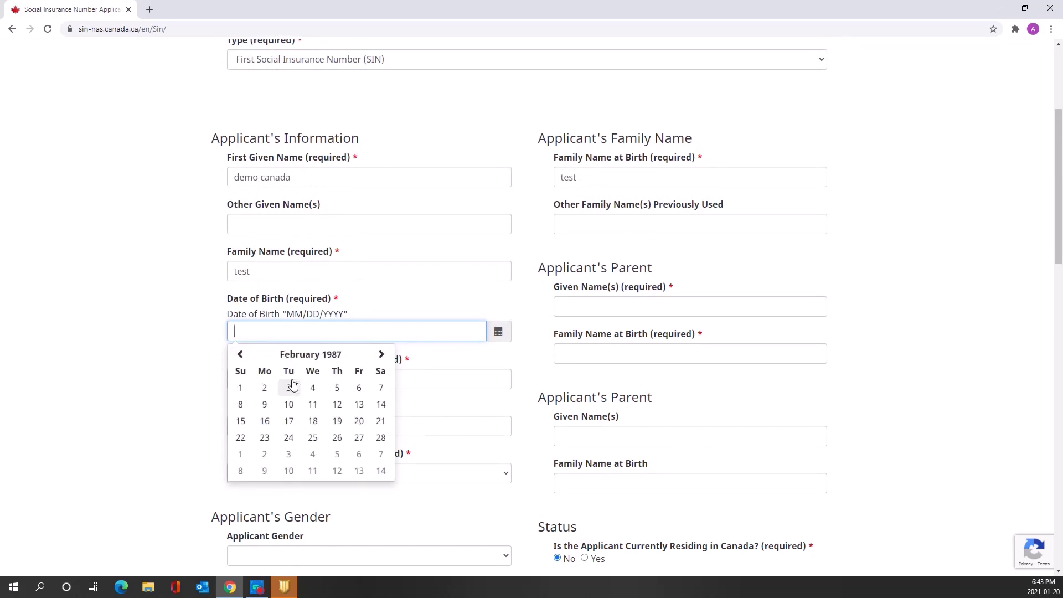
{"action": "left_click", "coordinate": [293, 384]}
{"action": "left_click_drag", "start_coordinate": [1062, 249], "coordinate": [1061, 271]}
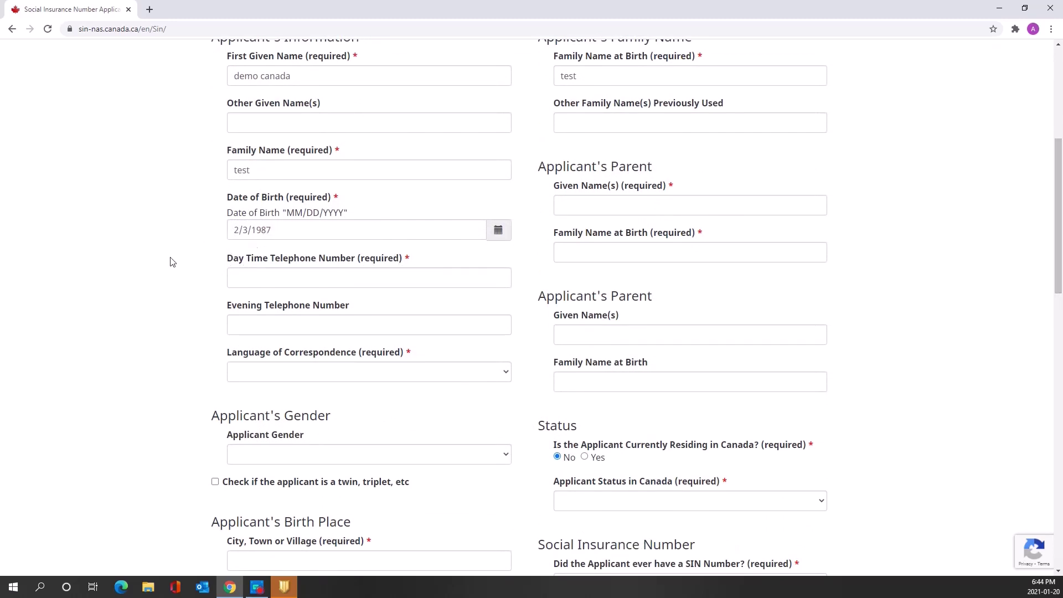
Enter the daytime telephone number and the parent's given name and family name at birth
{"action": "left_click", "coordinate": [231, 277]}
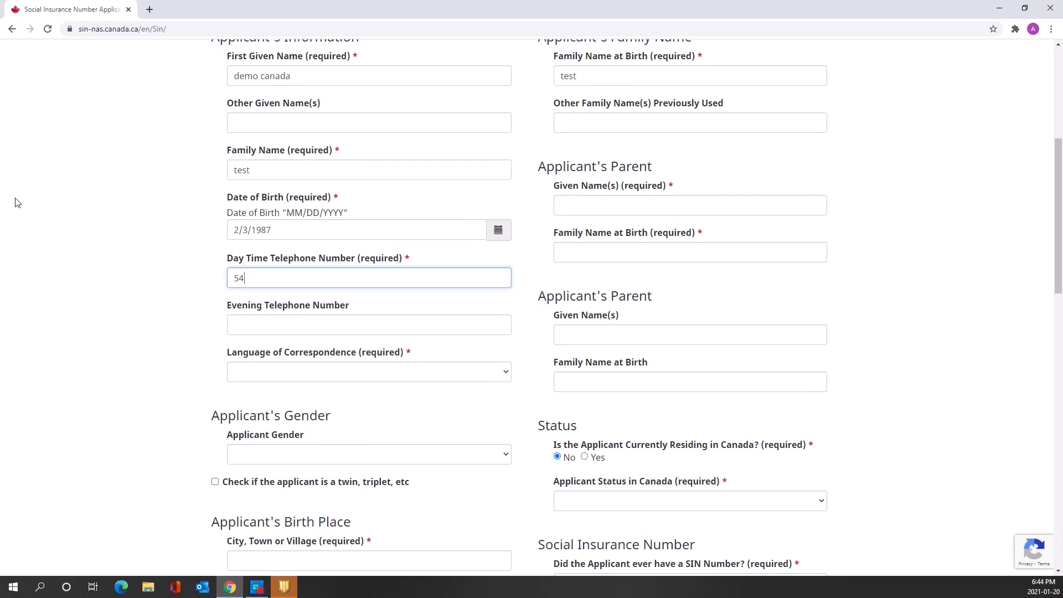
{"action": "left_click", "coordinate": [664, 186]}
{"action": "type", "text": "father"}
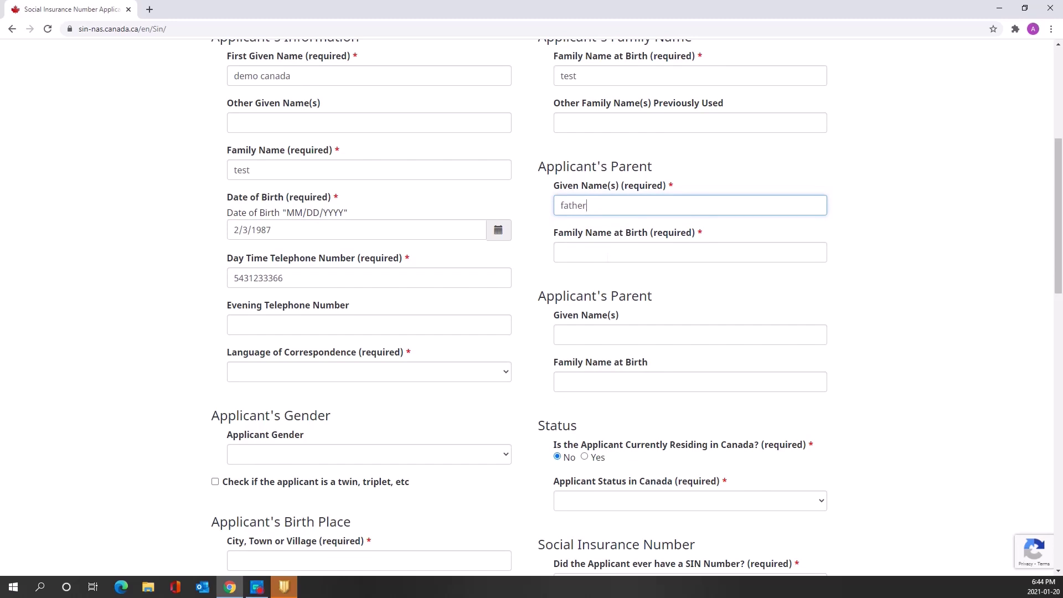
{"action": "left_click", "coordinate": [608, 254]}
{"action": "type", "text": "test"}
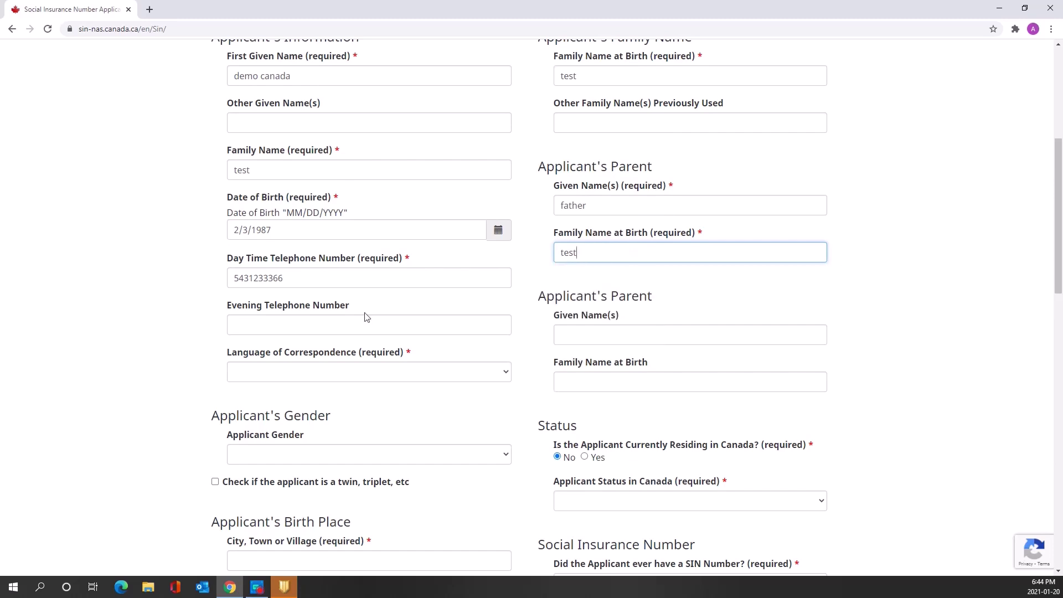
Set the language of correspondence to English and the applicant gender to Male
{"action": "left_click", "coordinate": [387, 375]}
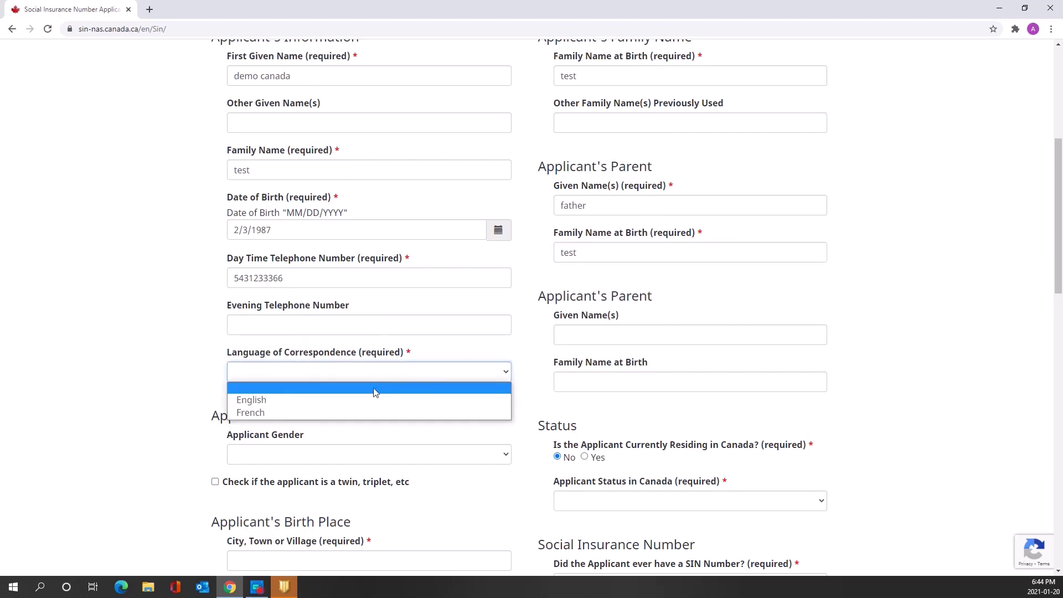
{"action": "left_click", "coordinate": [364, 402]}
{"action": "left_click_drag", "start_coordinate": [1059, 270], "coordinate": [1060, 337]}
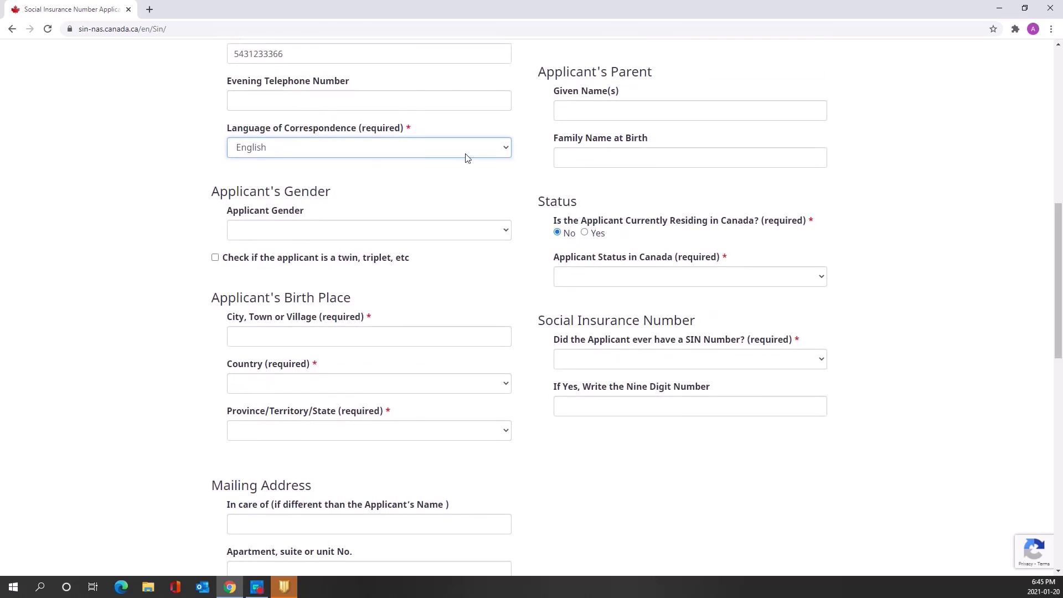
{"action": "left_click", "coordinate": [327, 230]}
{"action": "left_click", "coordinate": [327, 272]}
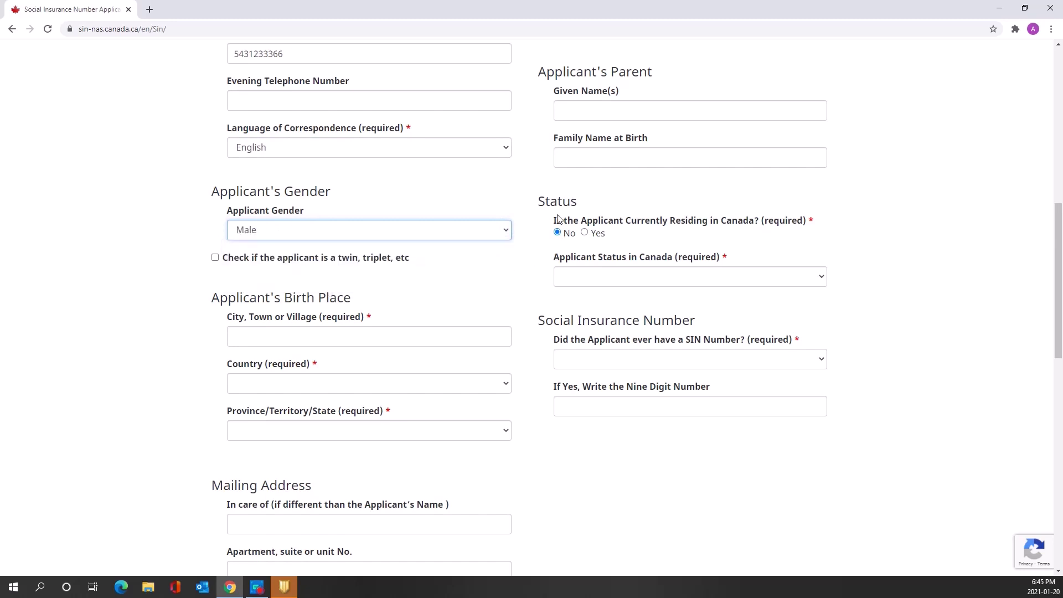
Answer Yes to currently residing in Canada and set applicant status to Temporary Resident
{"action": "left_click", "coordinate": [587, 233]}
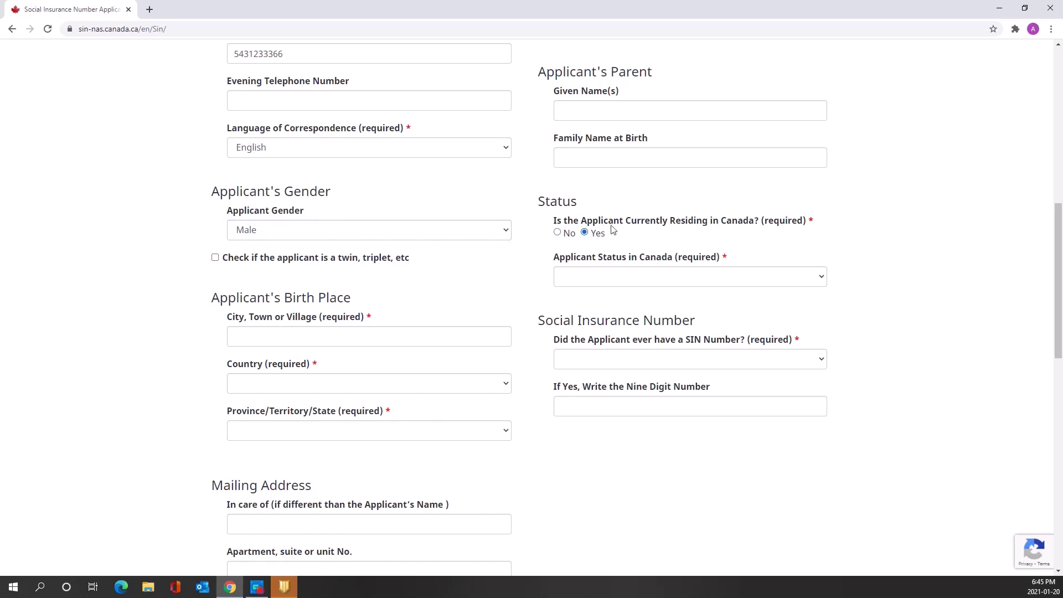
{"action": "left_click", "coordinate": [635, 276]}
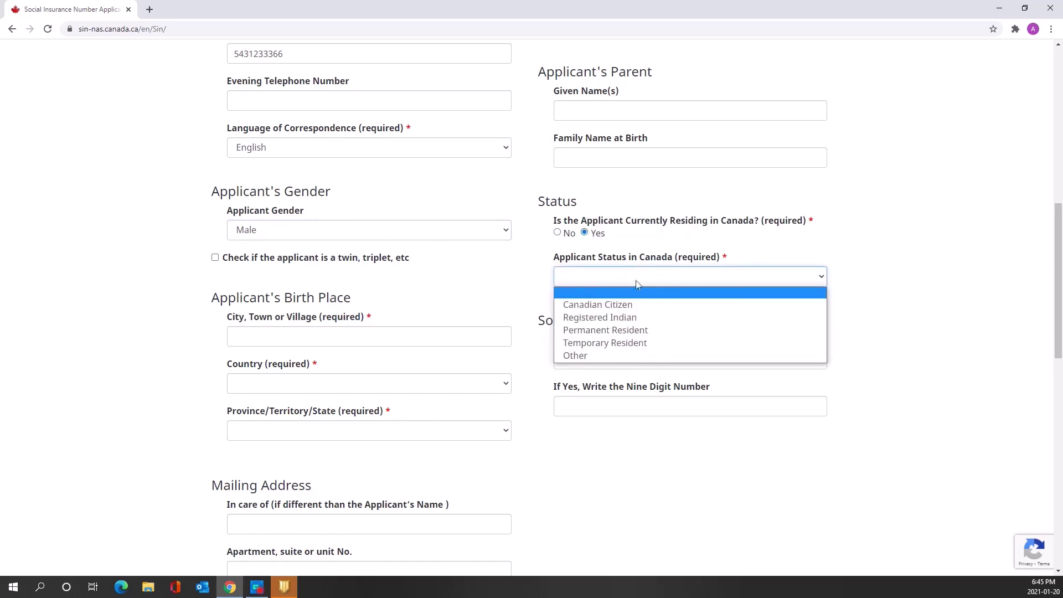
{"action": "left_click", "coordinate": [604, 347]}
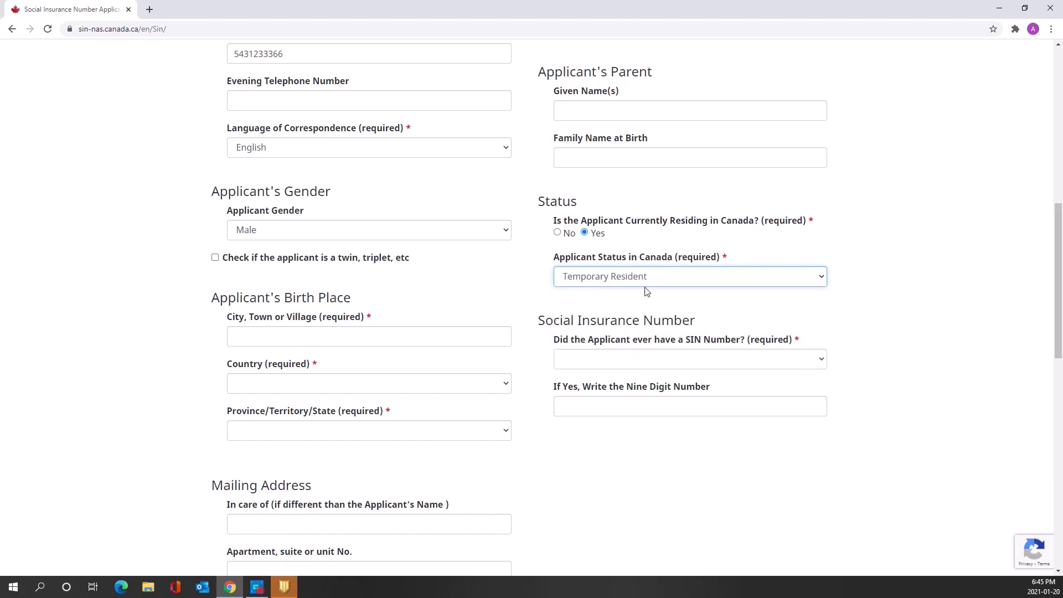
{"action": "left_click", "coordinate": [597, 283]}
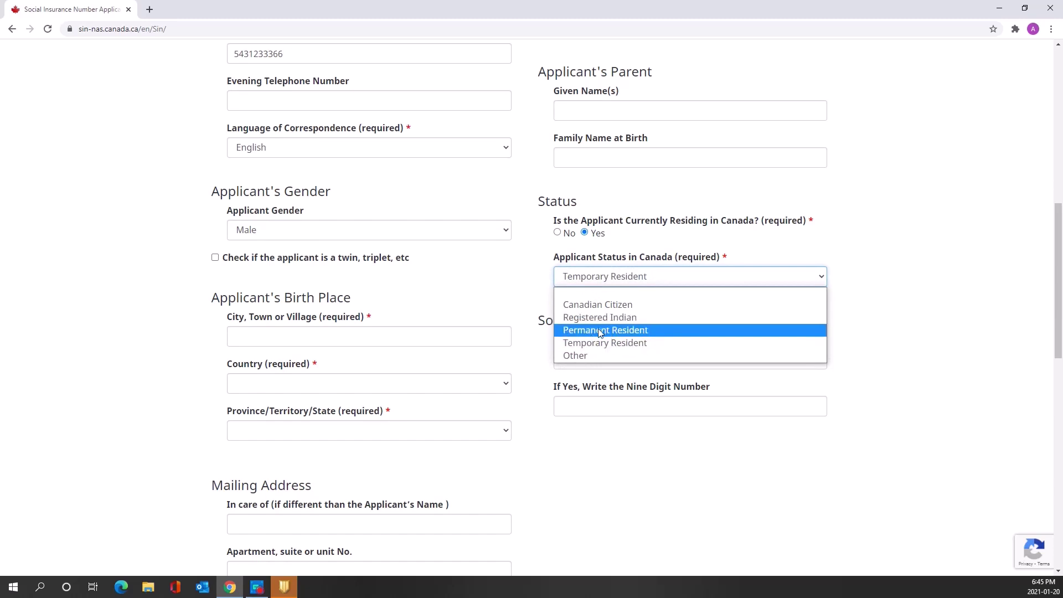
{"action": "left_click", "coordinate": [613, 344]}
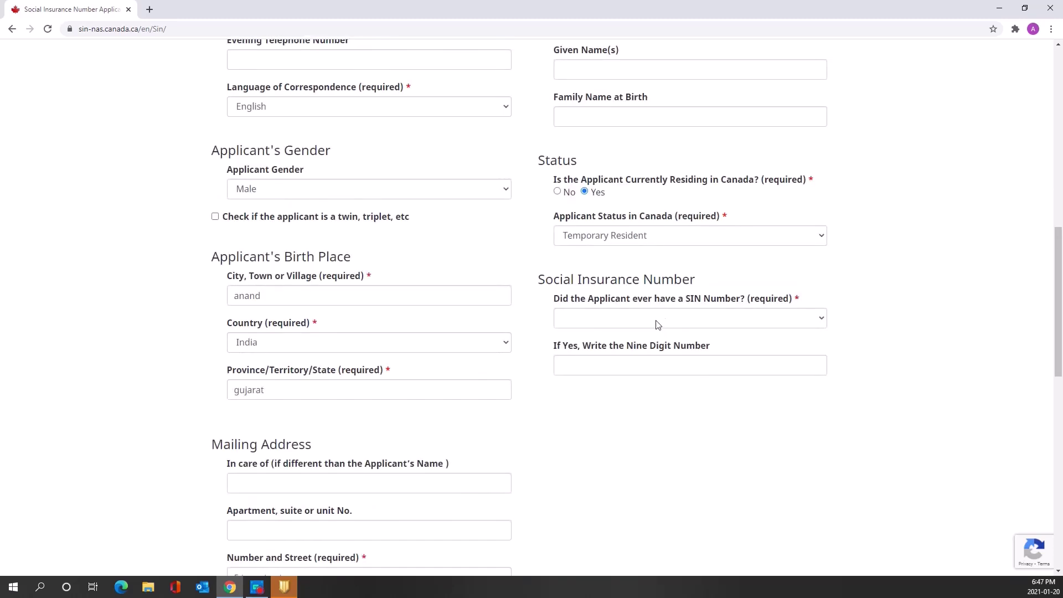
{"action": "left_click", "coordinate": [666, 318]}
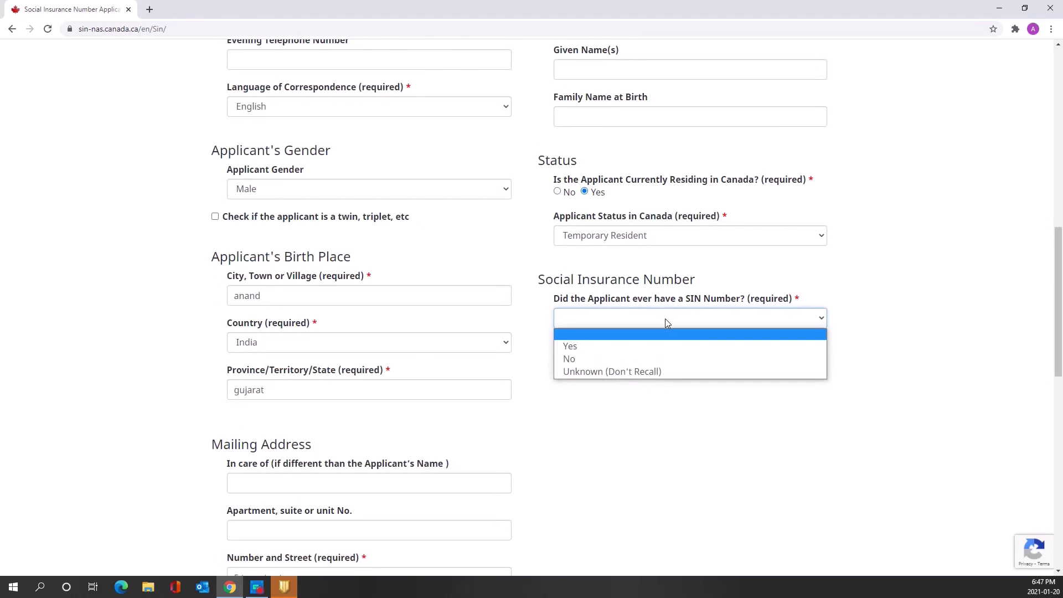
Answer No to whether the applicant ever had a SIN number
{"action": "left_click", "coordinate": [659, 364]}
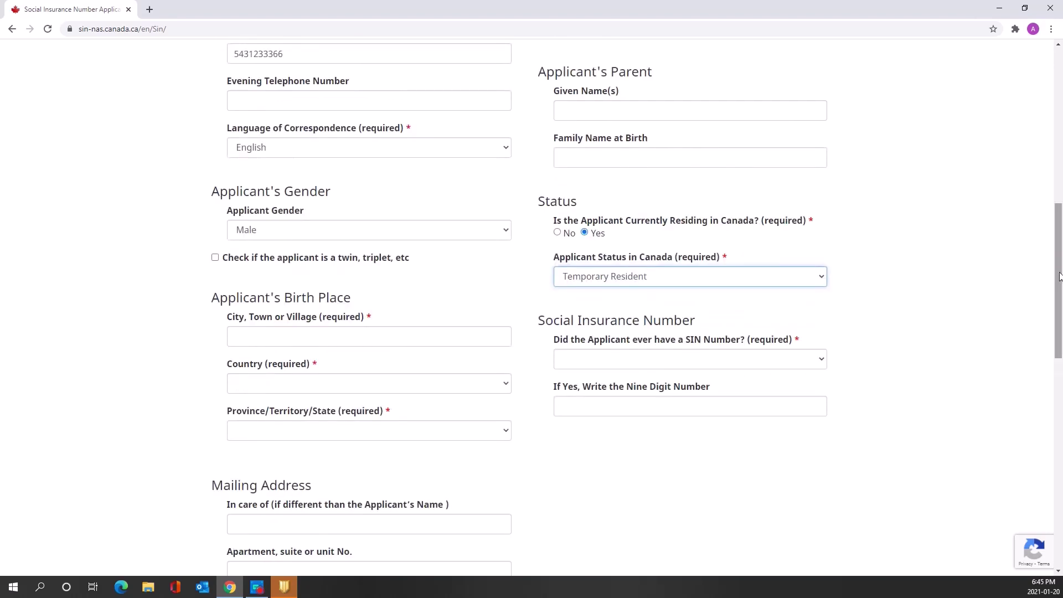
{"action": "scroll", "coordinate": [299, 195], "scroll_direction": "down", "scroll_amount": 2}
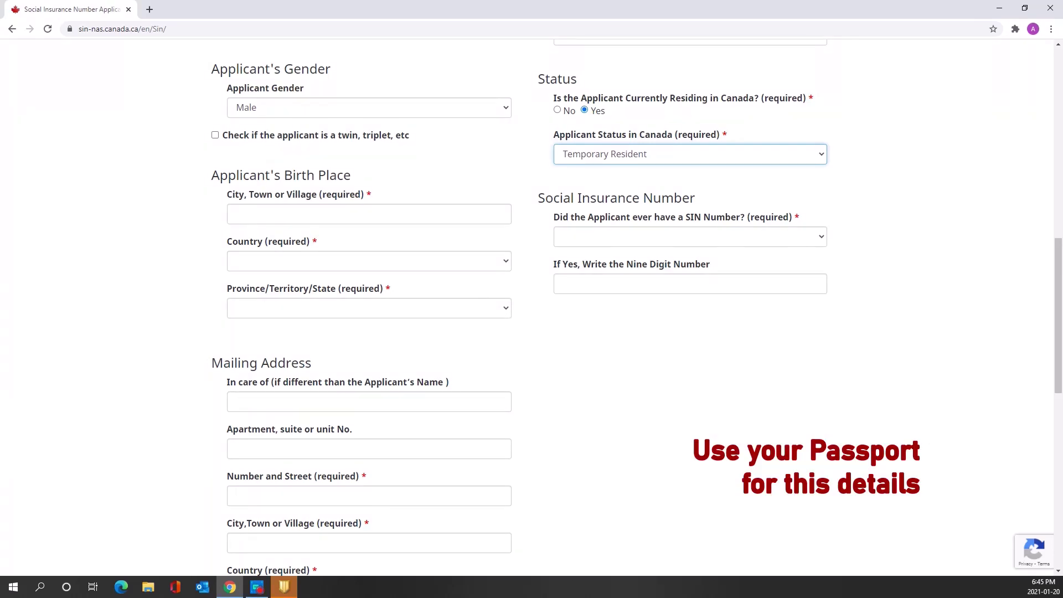
Enter the birthplace as city anand, country India, province gujarat
{"action": "left_click", "coordinate": [288, 214]}
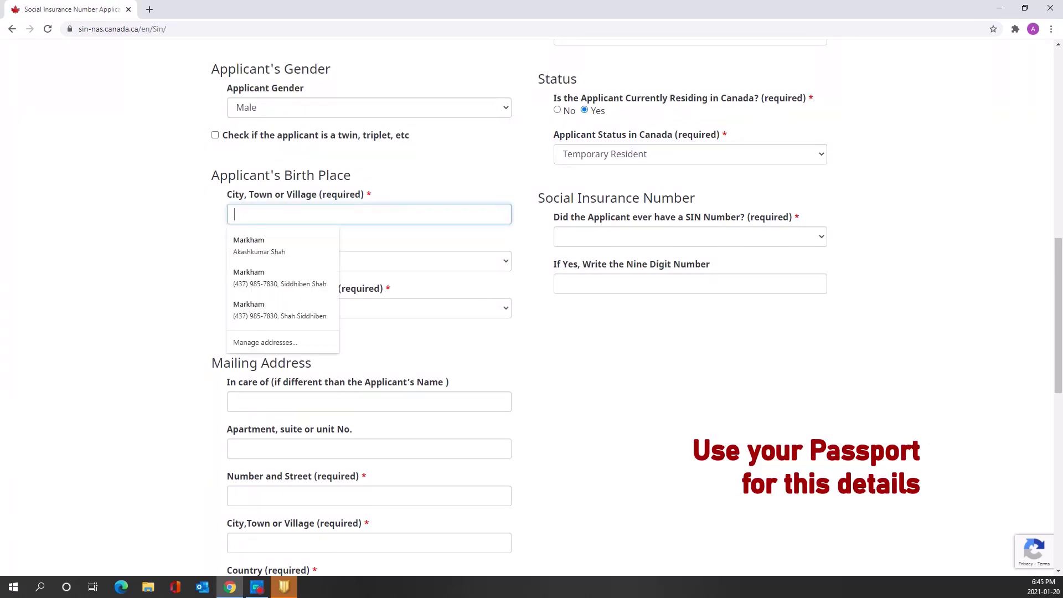
{"action": "type", "text": "anand"}
{"action": "key", "text": "Tab"}
{"action": "type", "text": "india"}
{"action": "key", "text": "Tab"}
{"action": "type", "text": "gujarat"}
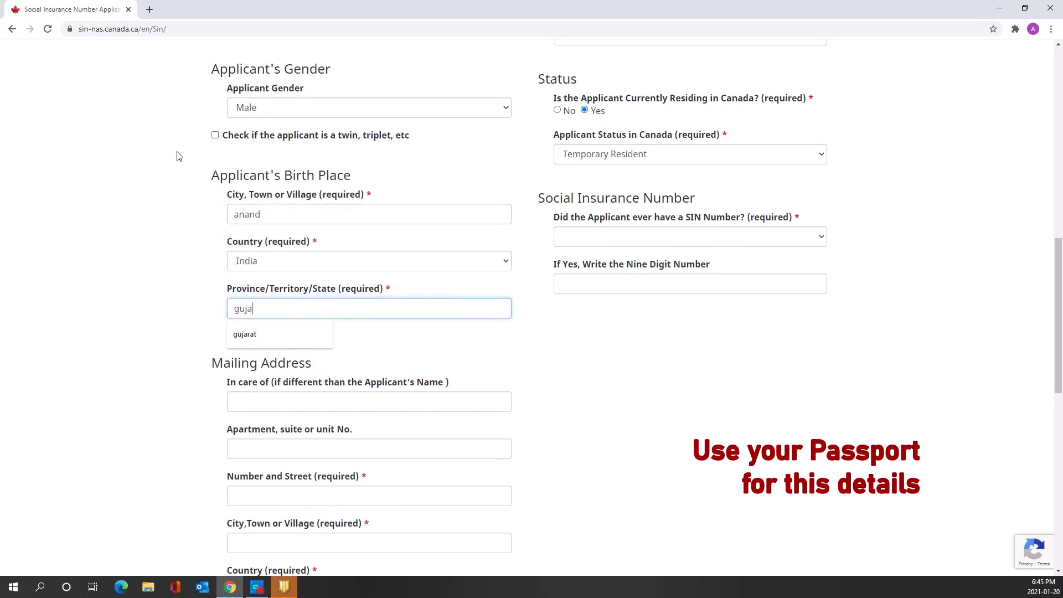
{"action": "scroll", "coordinate": [169, 454], "scroll_direction": "down", "scroll_amount": 4}
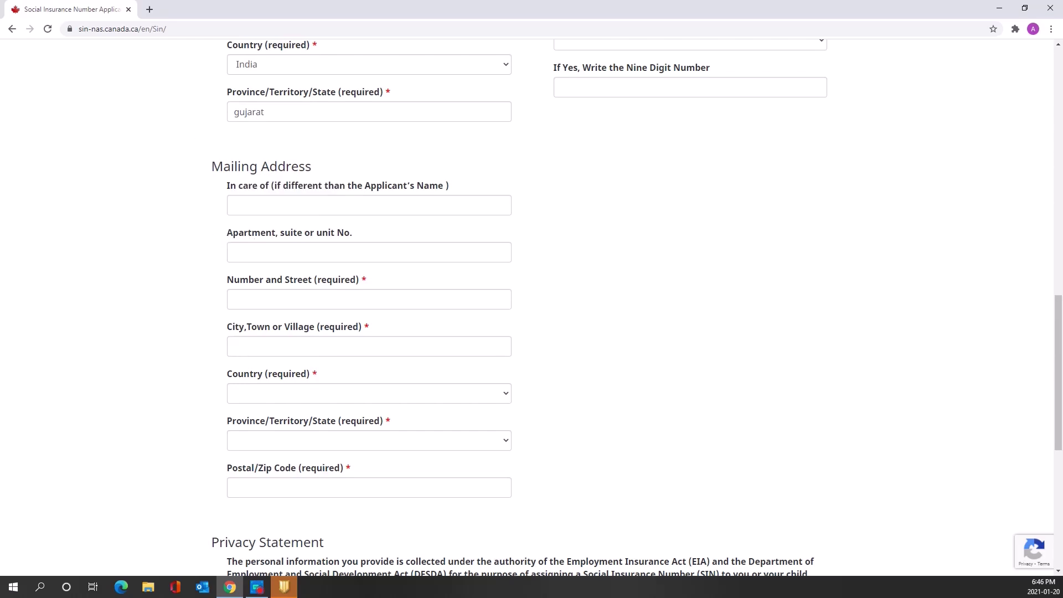
Fill in the mailing address's street, city and postal code, with country Canada and province Ontario
{"action": "left_click", "coordinate": [343, 252]}
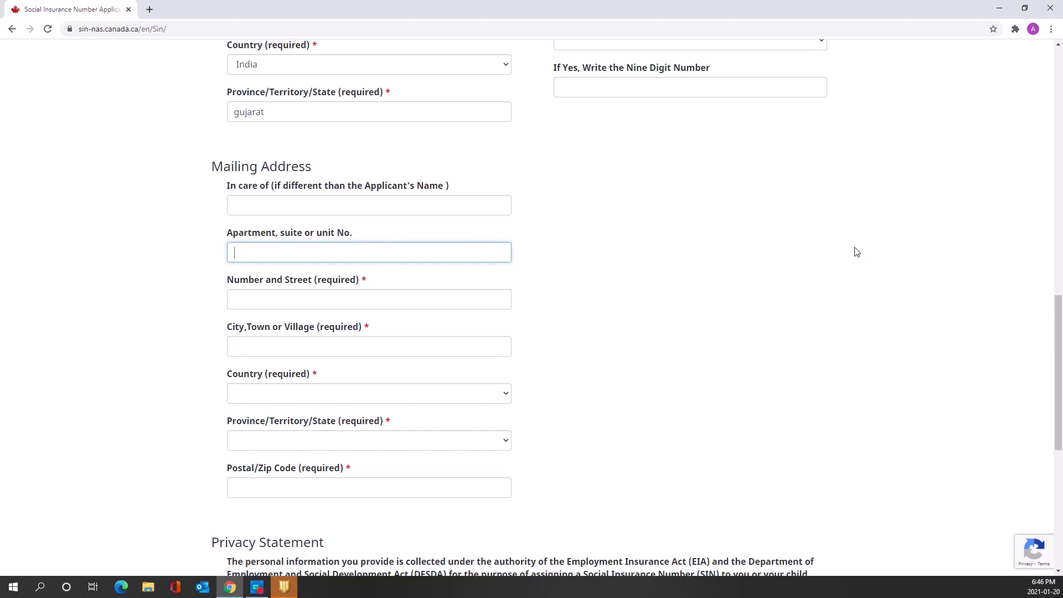
{"action": "key", "text": "Tab"}
{"action": "key", "text": "Tab"}
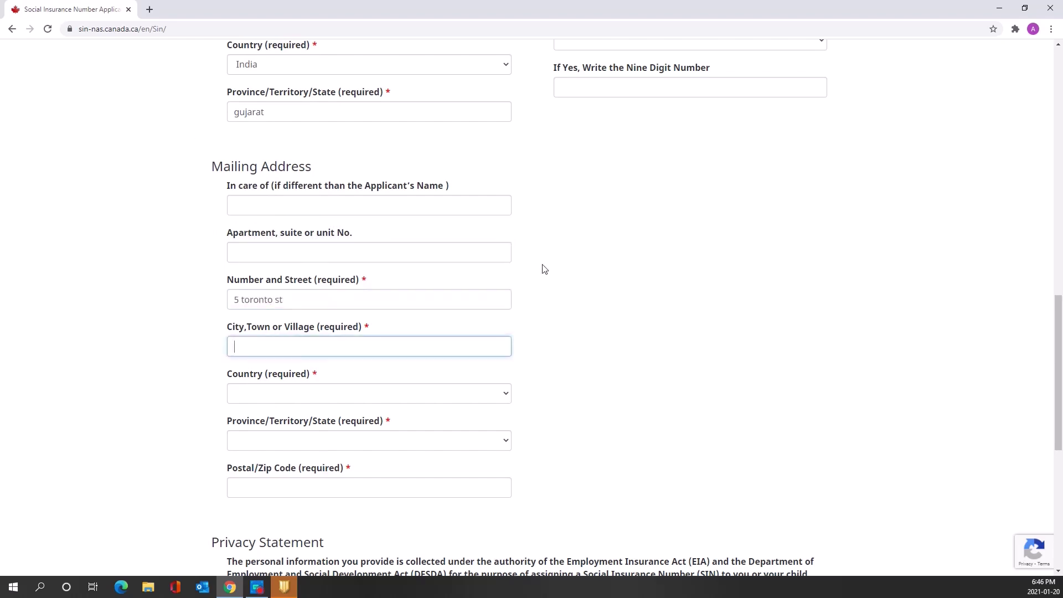
{"action": "type", "text": "toronto"}
{"action": "key", "text": "Tab"}
{"action": "key", "text": "c"}
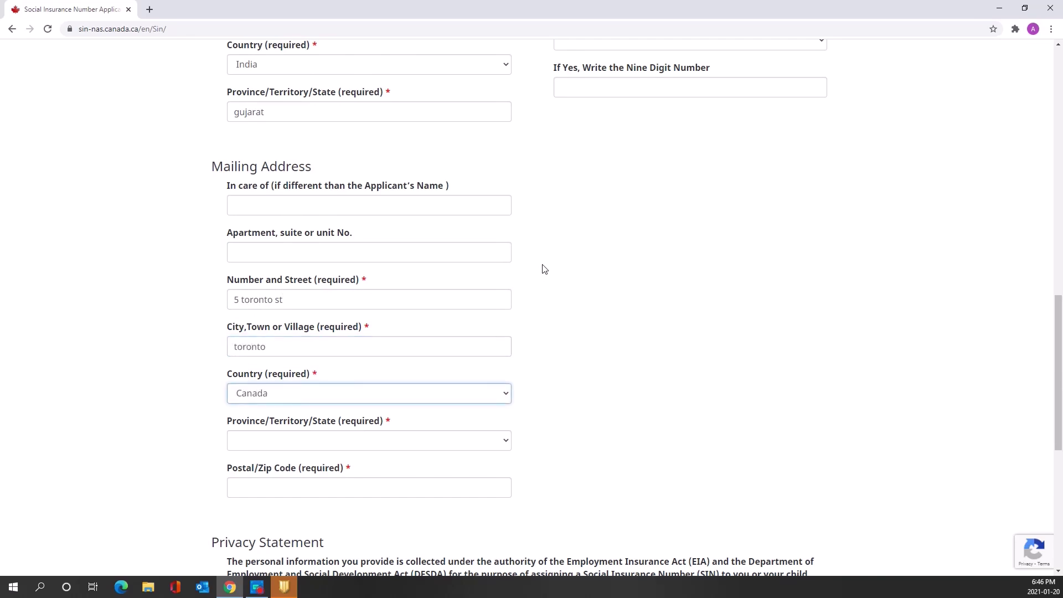
{"action": "left_click", "coordinate": [460, 441]}
{"action": "key", "text": "o"}
{"action": "key", "text": "Return"}
{"action": "key", "text": "Tab"}
{"action": "type", "text": "A1"}
{"action": "scroll", "coordinate": [86, 254], "scroll_direction": "down", "scroll_amount": 4}
{"action": "type", "text": "B2"}
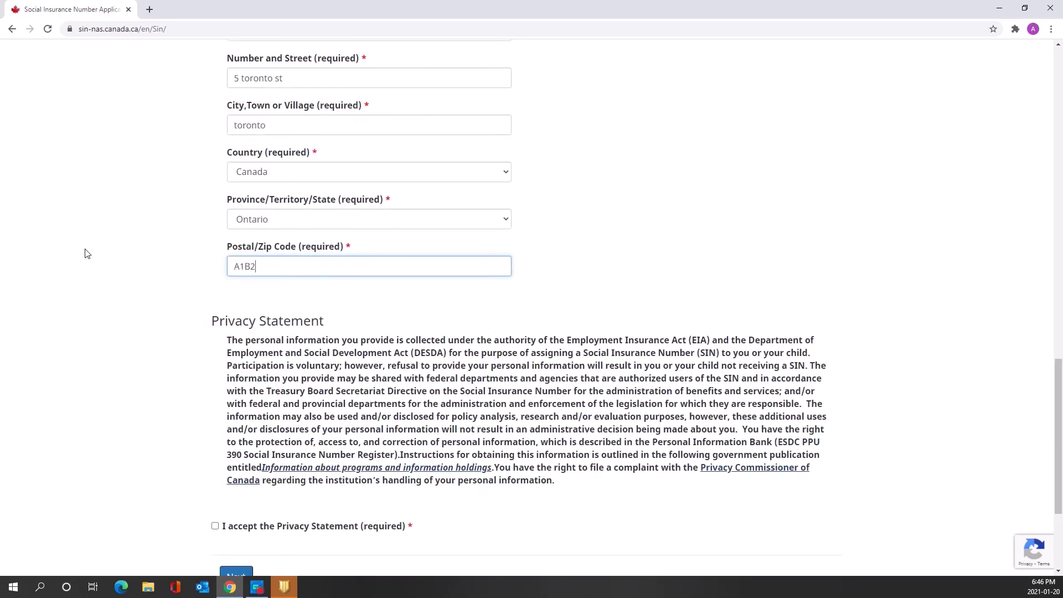
{"action": "type", "text": "C3"}
Accept the Privacy Statement and submit the page to reach Upload Documents
{"action": "scroll", "coordinate": [1030, 432], "scroll_direction": "down", "scroll_amount": 2}
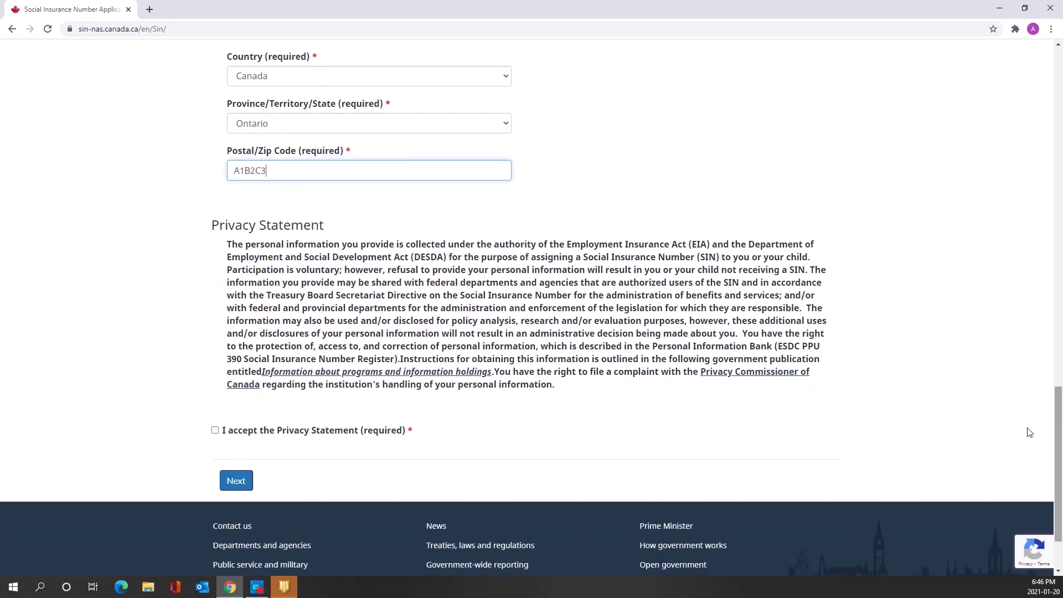
{"action": "left_click", "coordinate": [215, 431]}
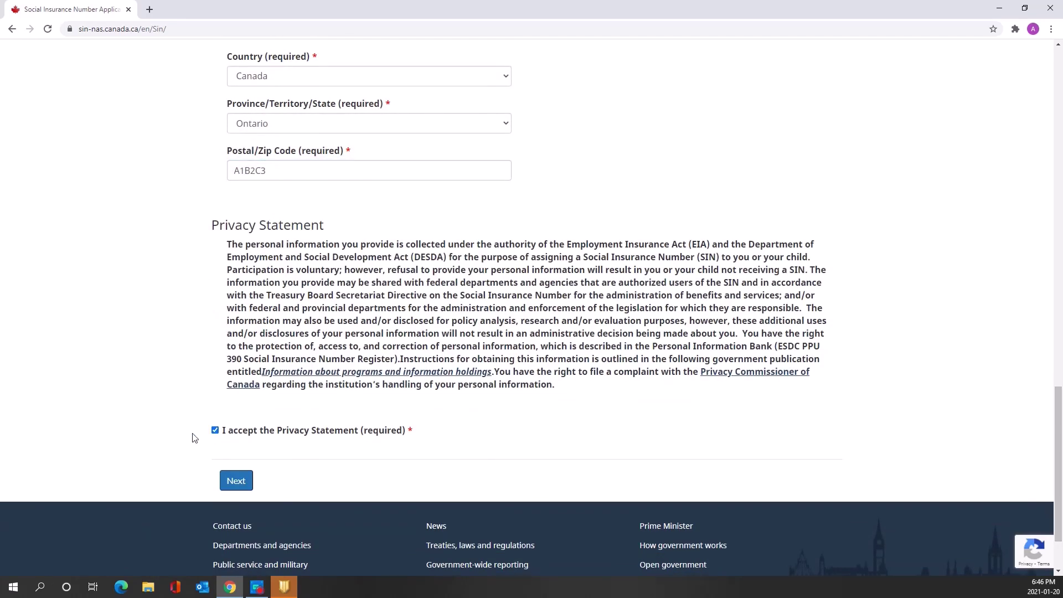
{"action": "scroll", "coordinate": [240, 468], "scroll_direction": "down", "scroll_amount": 2}
{"action": "left_click", "coordinate": [233, 394]}
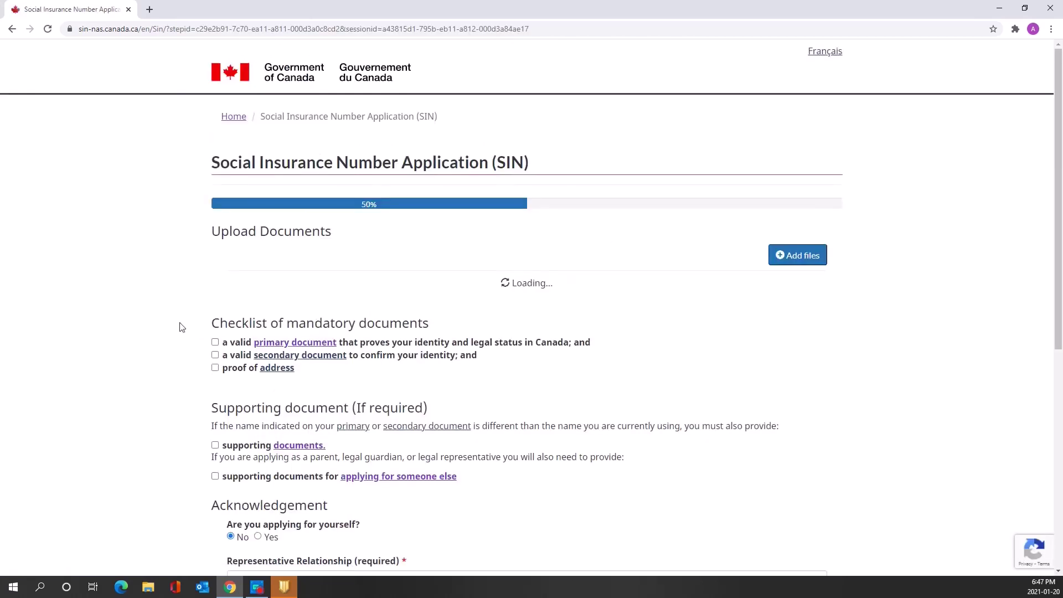
Scroll down the Upload Documents checklist to the primary document link
{"action": "left_click_drag", "start_coordinate": [1059, 199], "coordinate": [1061, 259]}
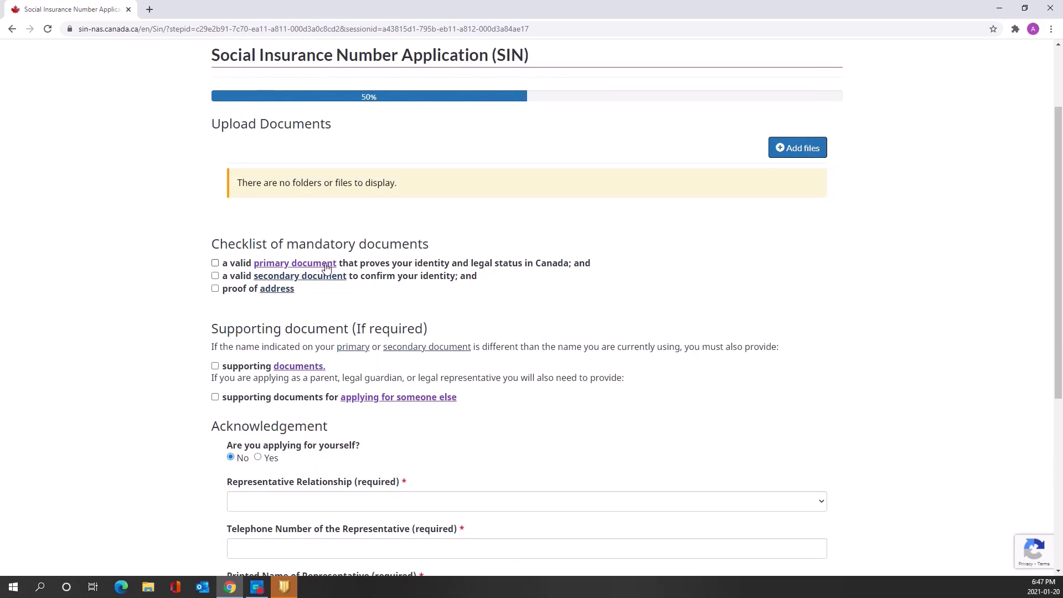
Open the primary-document guide and review primary identity documents, including Permanent Residence confirmation and study permit
{"action": "left_click", "coordinate": [323, 268]}
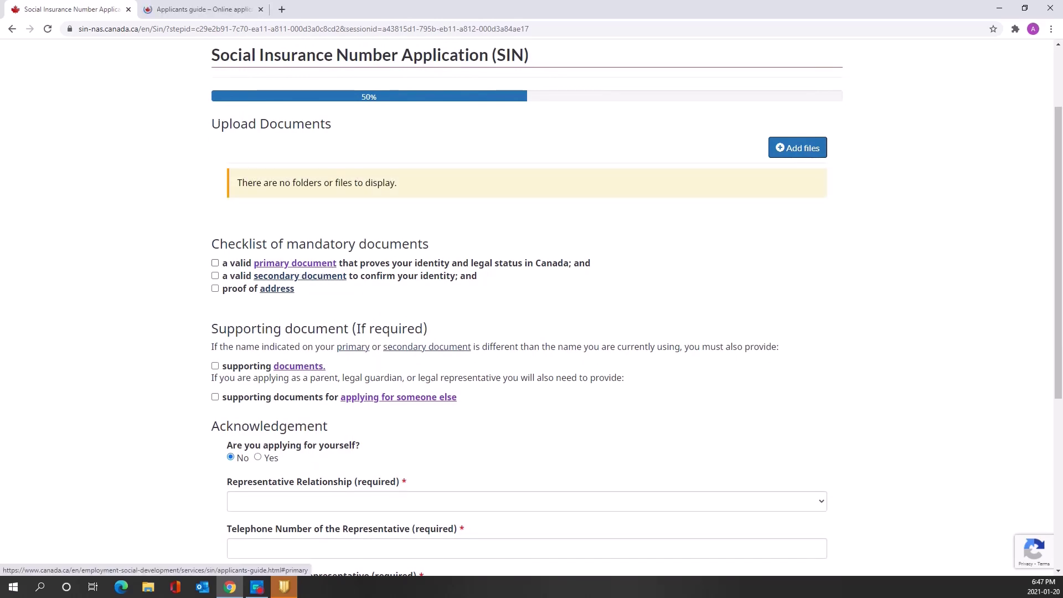
{"action": "left_click_drag", "start_coordinate": [254, 105], "coordinate": [453, 113]}
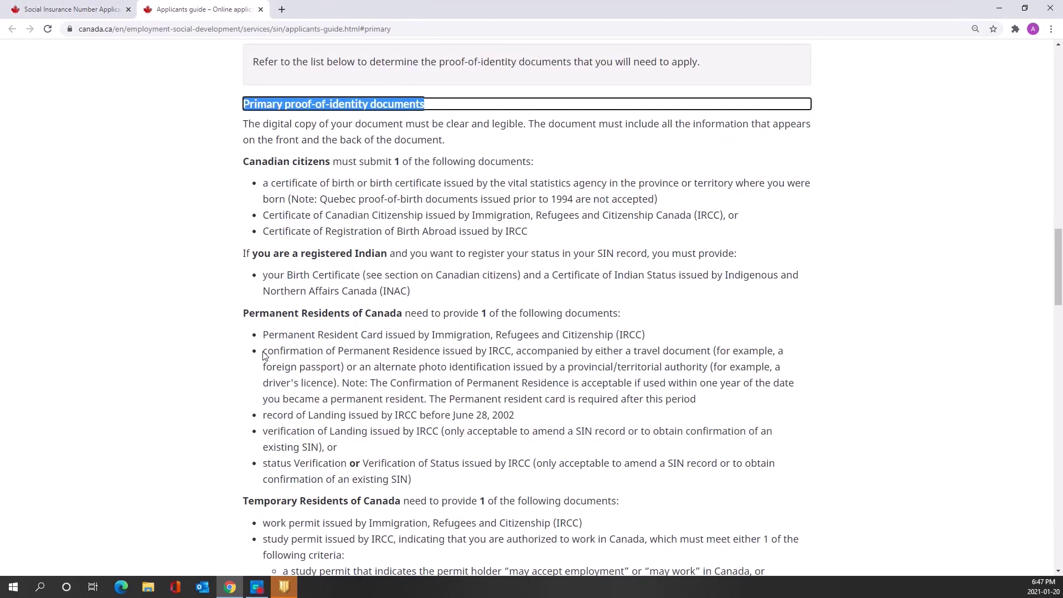
{"action": "left_click_drag", "start_coordinate": [267, 350], "coordinate": [440, 352]}
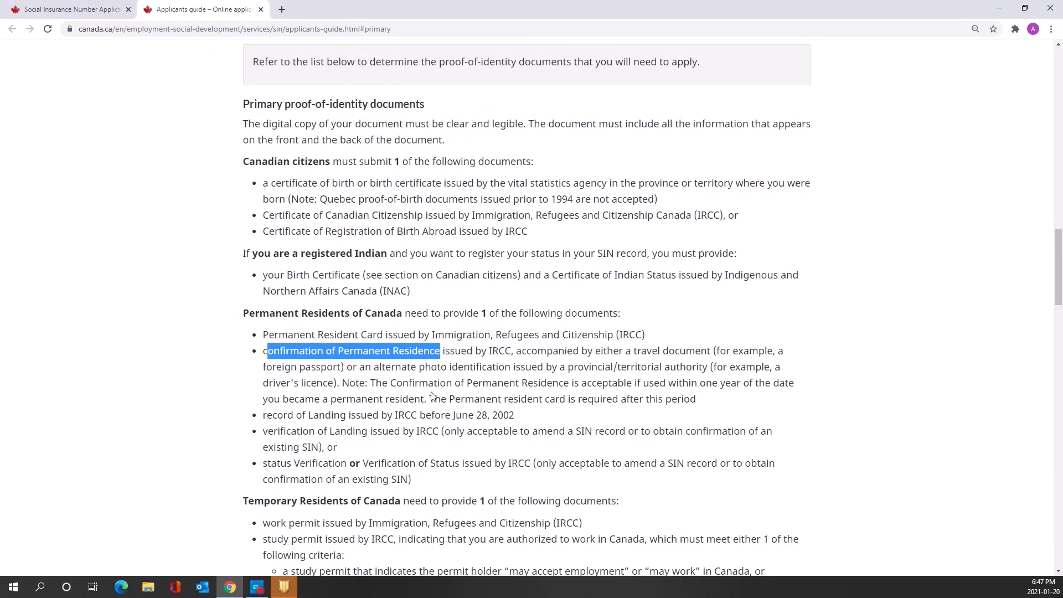
{"action": "left_click_drag", "start_coordinate": [1059, 260], "coordinate": [1060, 297]}
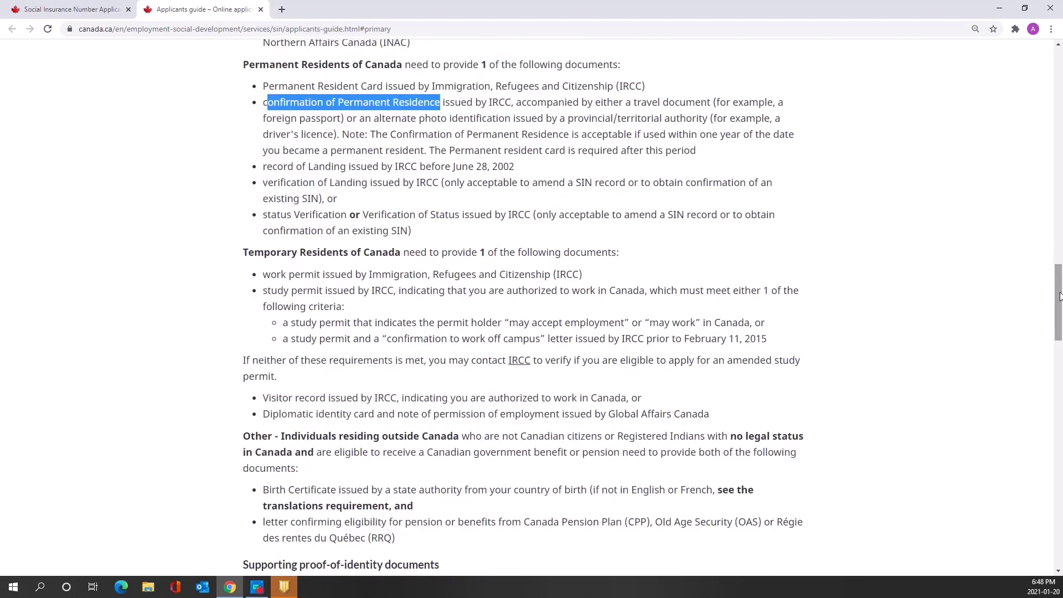
{"action": "left_click", "coordinate": [277, 299]}
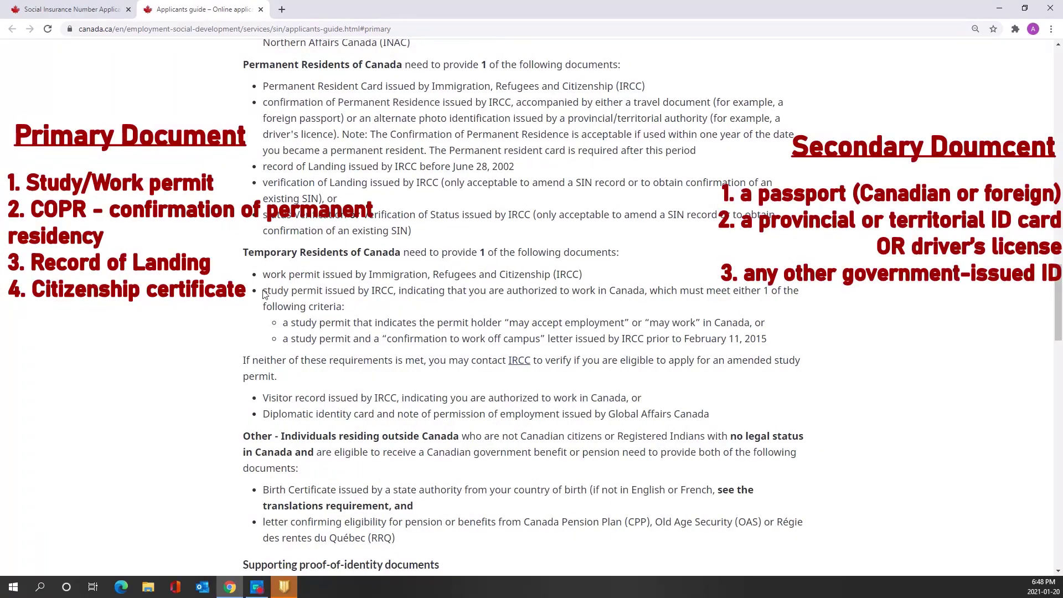
{"action": "left_click_drag", "start_coordinate": [264, 291], "coordinate": [322, 291]}
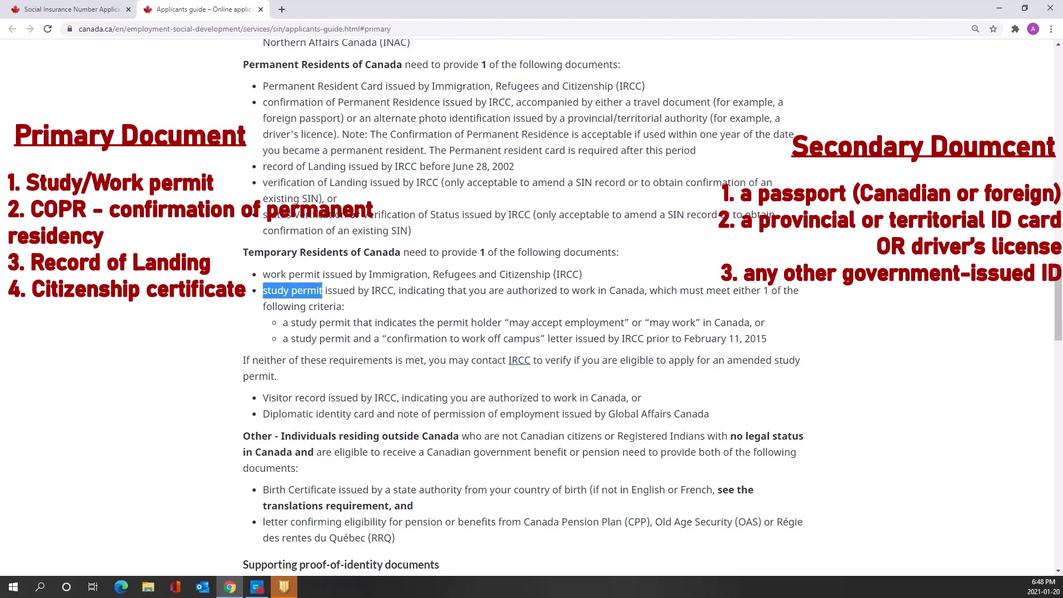
{"action": "left_click_drag", "start_coordinate": [1061, 294], "coordinate": [1061, 302]}
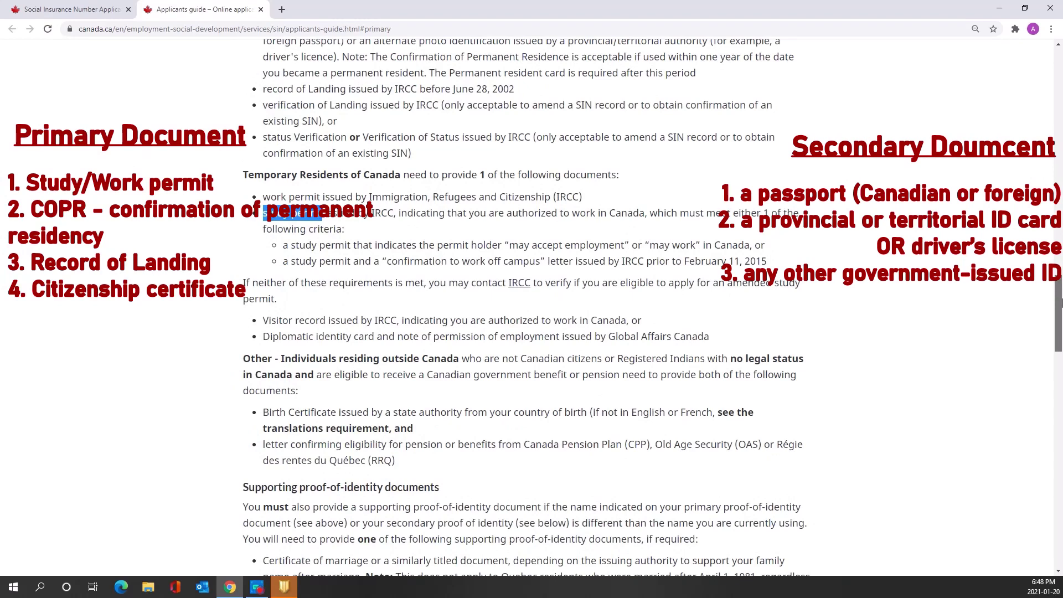
{"action": "left_click_drag", "start_coordinate": [1061, 302], "coordinate": [1061, 380]}
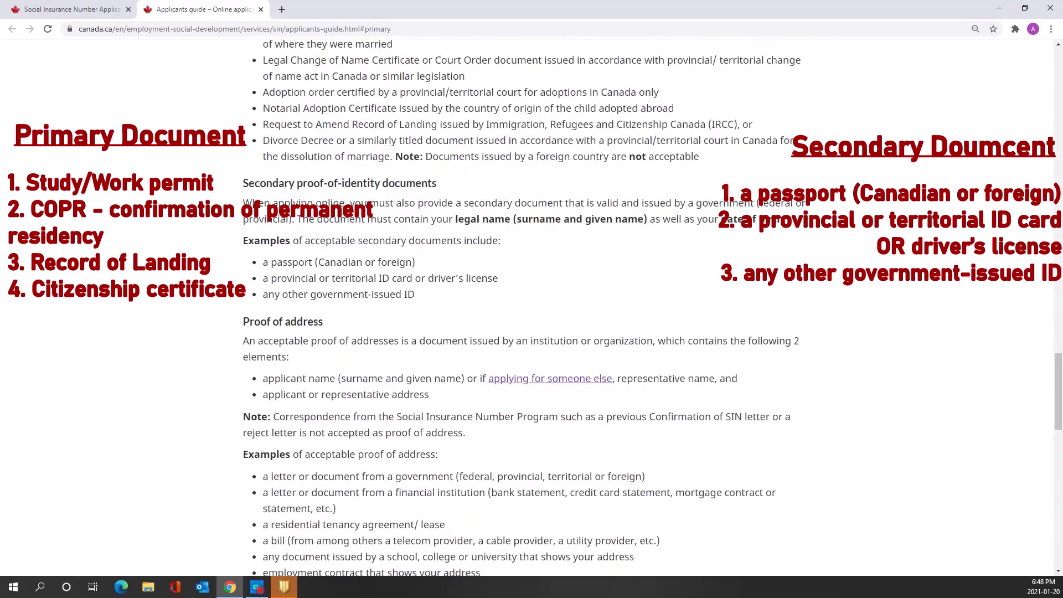
Review secondary identity documents: passport, provincial ID or driver's license, and other government-issued ID
{"action": "left_click_drag", "start_coordinate": [245, 183], "coordinate": [416, 183]}
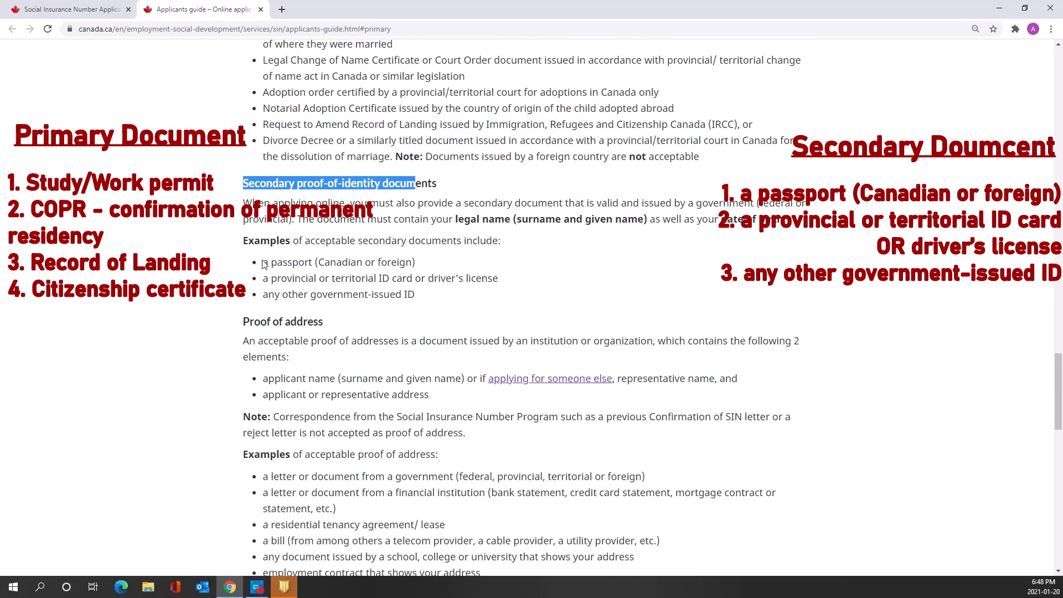
{"action": "left_click_drag", "start_coordinate": [263, 262], "coordinate": [325, 262]}
{"action": "left_click_drag", "start_coordinate": [263, 278], "coordinate": [505, 283]}
{"action": "left_click_drag", "start_coordinate": [261, 295], "coordinate": [439, 299]}
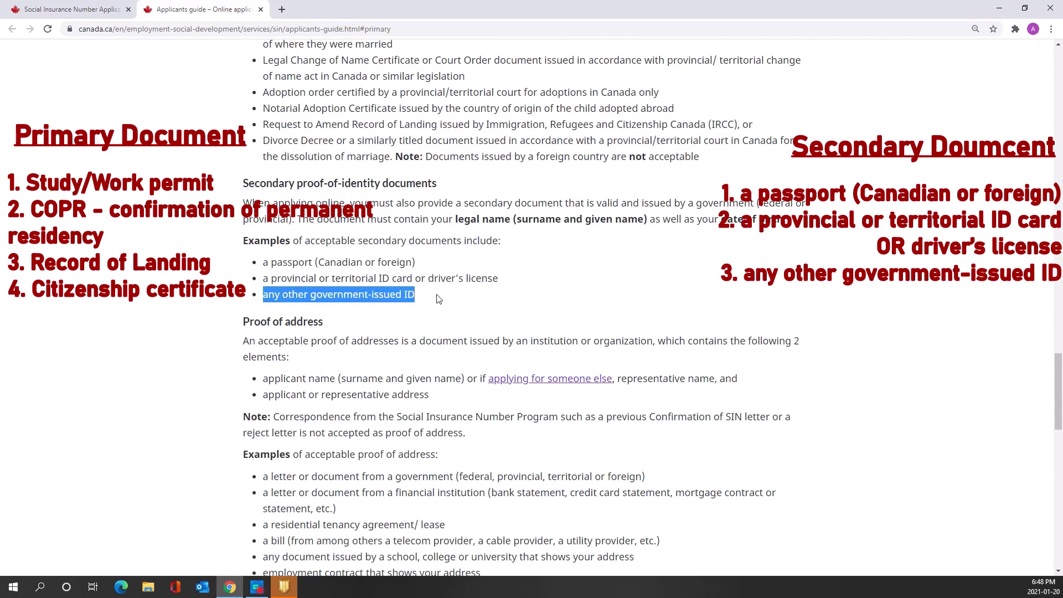
{"action": "left_click", "coordinate": [439, 299]}
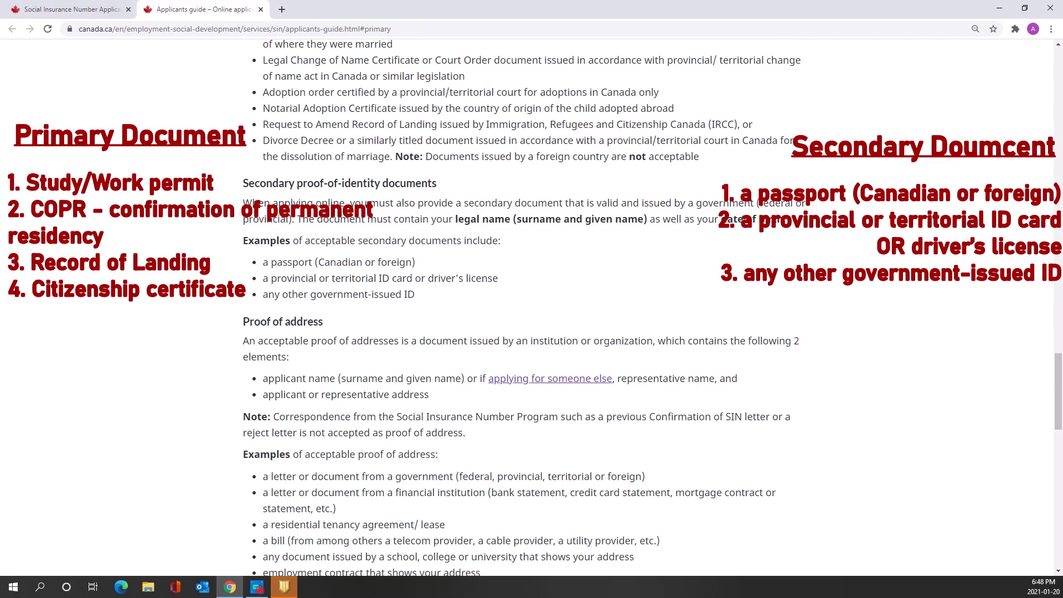
{"action": "left_click_drag", "start_coordinate": [263, 262], "coordinate": [312, 263]}
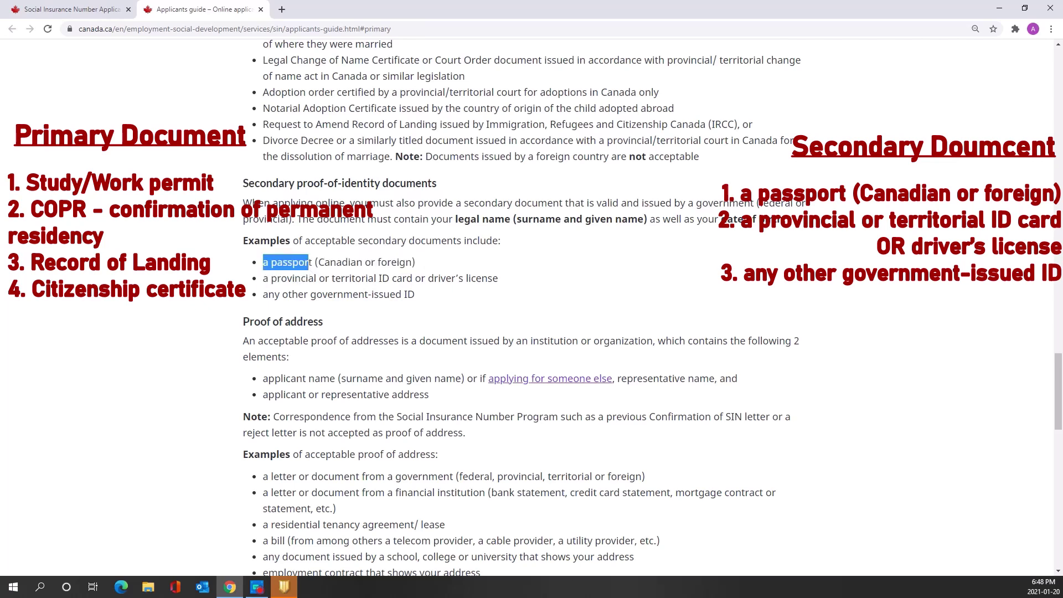
{"action": "left_click", "coordinate": [410, 304]}
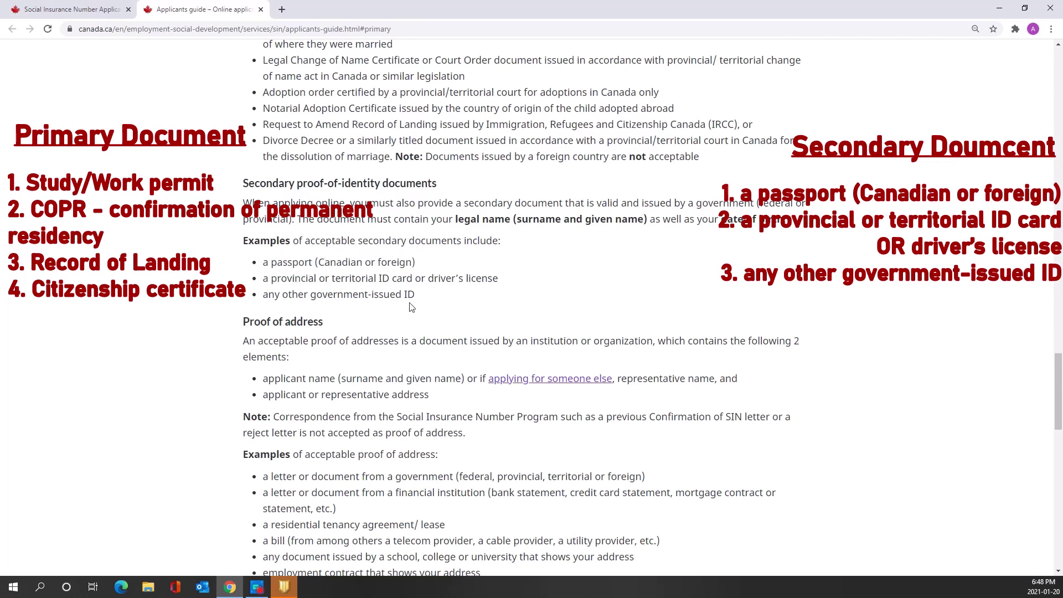
{"action": "left_click_drag", "start_coordinate": [1059, 393], "coordinate": [1059, 418]}
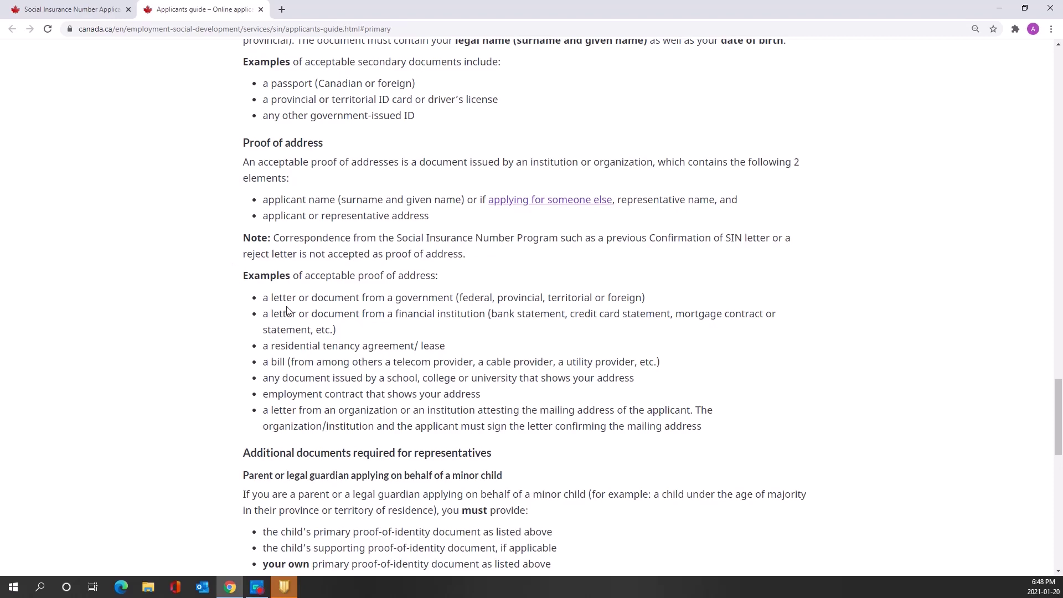
Review proof-of-address examples such as bank statements, tenancy agreements and bills, then return to the SIN application
{"action": "left_click_drag", "start_coordinate": [491, 314], "coordinate": [671, 313]}
{"action": "left_click", "coordinate": [571, 314]}
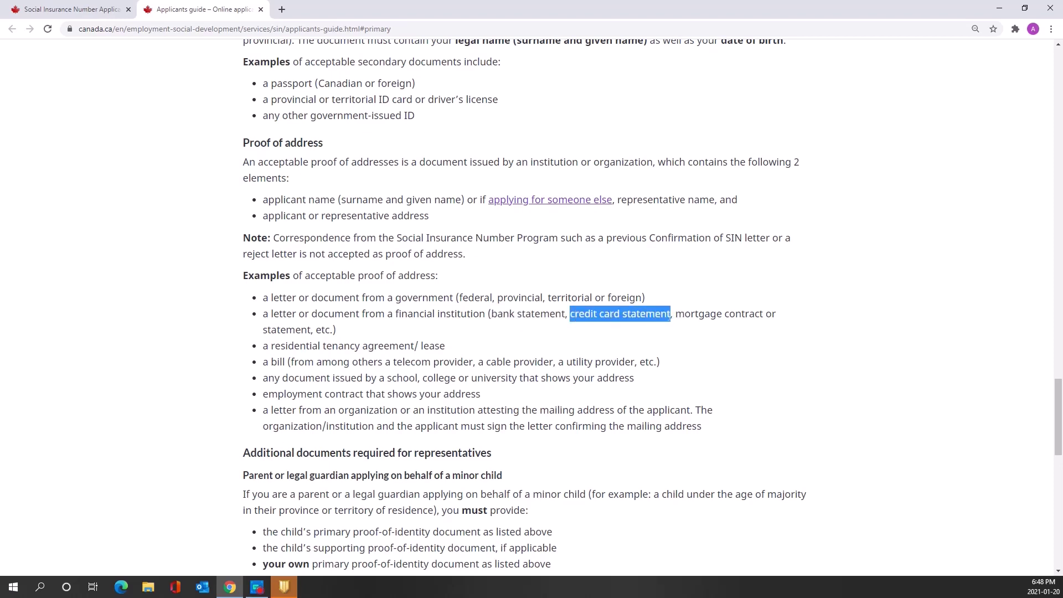
{"action": "left_click", "coordinate": [493, 337]}
{"action": "left_click_drag", "start_coordinate": [263, 347], "coordinate": [449, 353]}
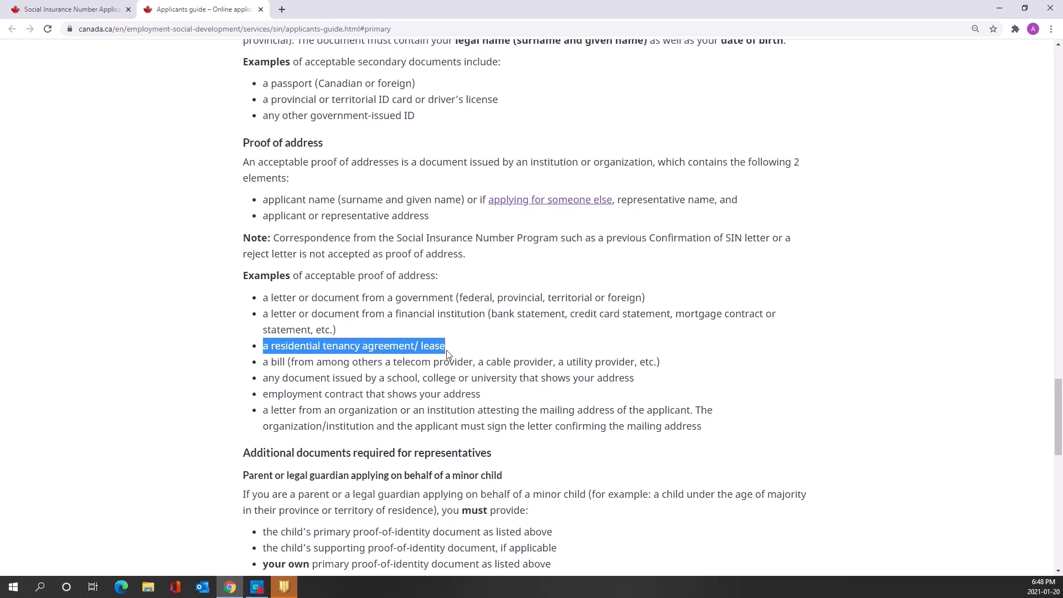
{"action": "left_click", "coordinate": [472, 340]}
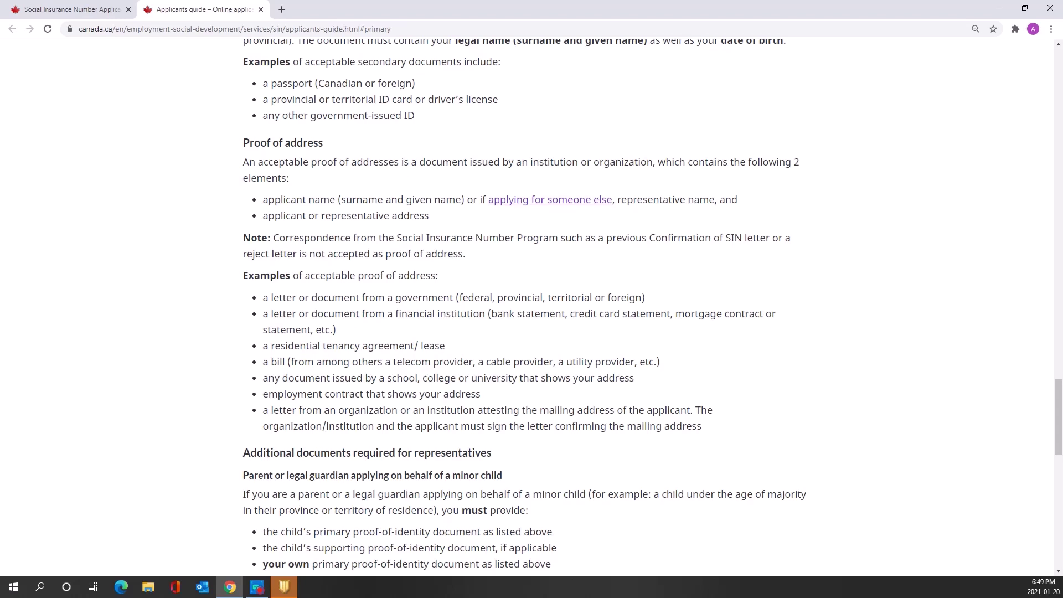
{"action": "left_click_drag", "start_coordinate": [263, 362], "coordinate": [284, 363]}
{"action": "left_click_drag", "start_coordinate": [385, 378], "coordinate": [541, 377]}
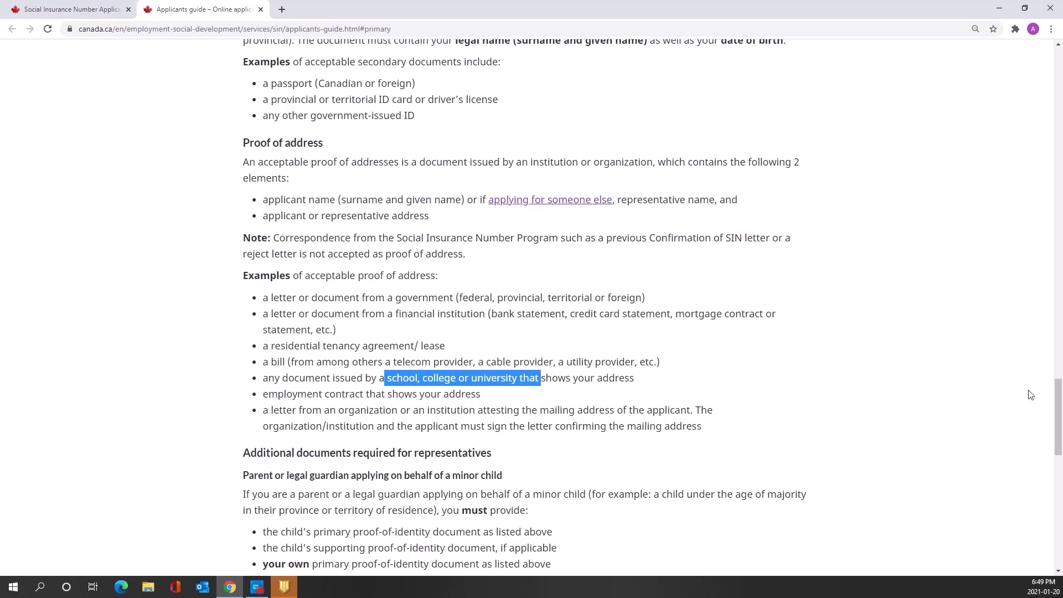
{"action": "left_click_drag", "start_coordinate": [1059, 400], "coordinate": [1061, 441]}
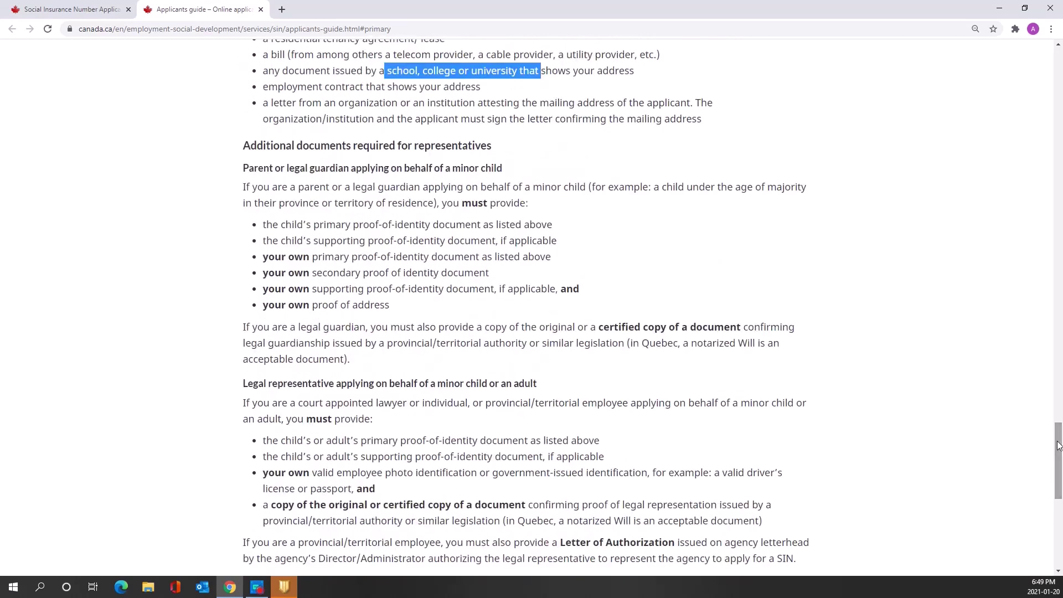
{"action": "left_click", "coordinate": [86, 7]}
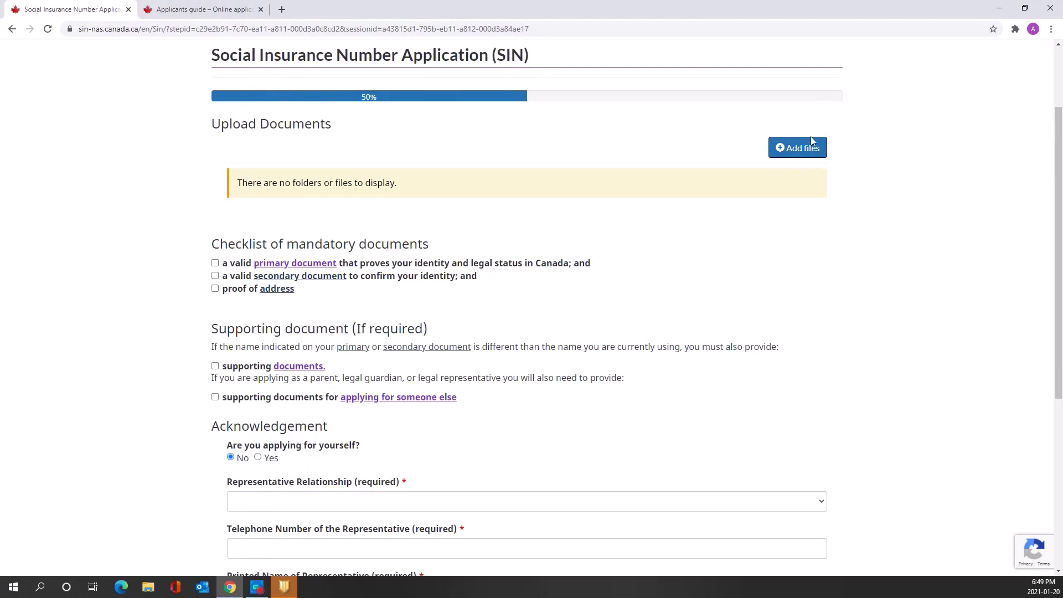
Tick the secondary document and proof-of-address checklist items, and answer Yes to applying for yourself
{"action": "left_click", "coordinate": [215, 277]}
{"action": "left_click", "coordinate": [216, 289]}
{"action": "left_click_drag", "start_coordinate": [1060, 276], "coordinate": [1059, 370]}
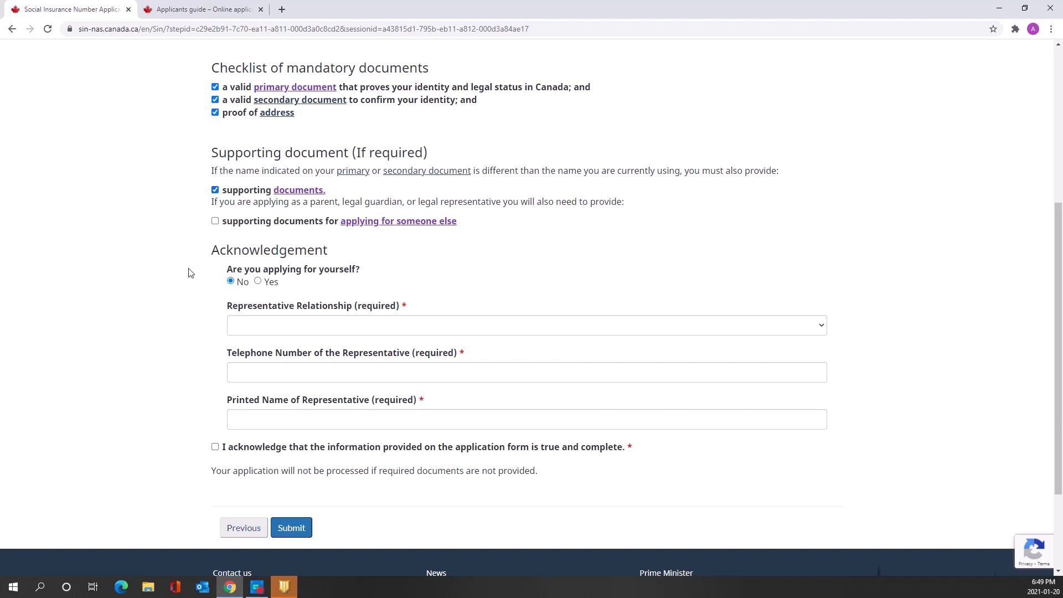
{"action": "left_click", "coordinate": [259, 282]}
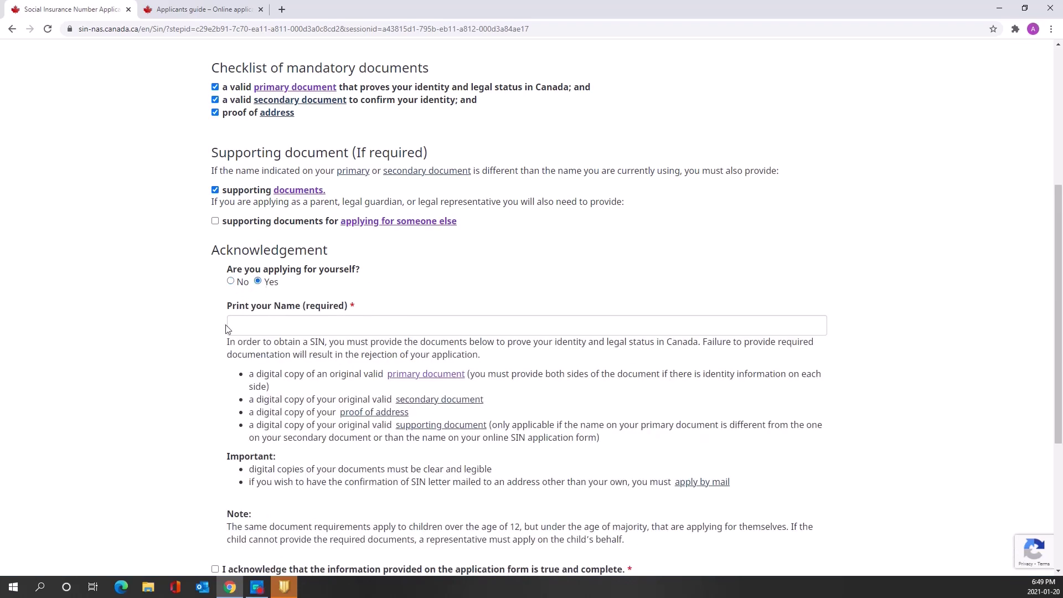
Enter the applicant's name in the 'Print your Name' acknowledgement field
{"action": "scroll", "coordinate": [1062, 286], "scroll_direction": "down", "scroll_amount": 2}
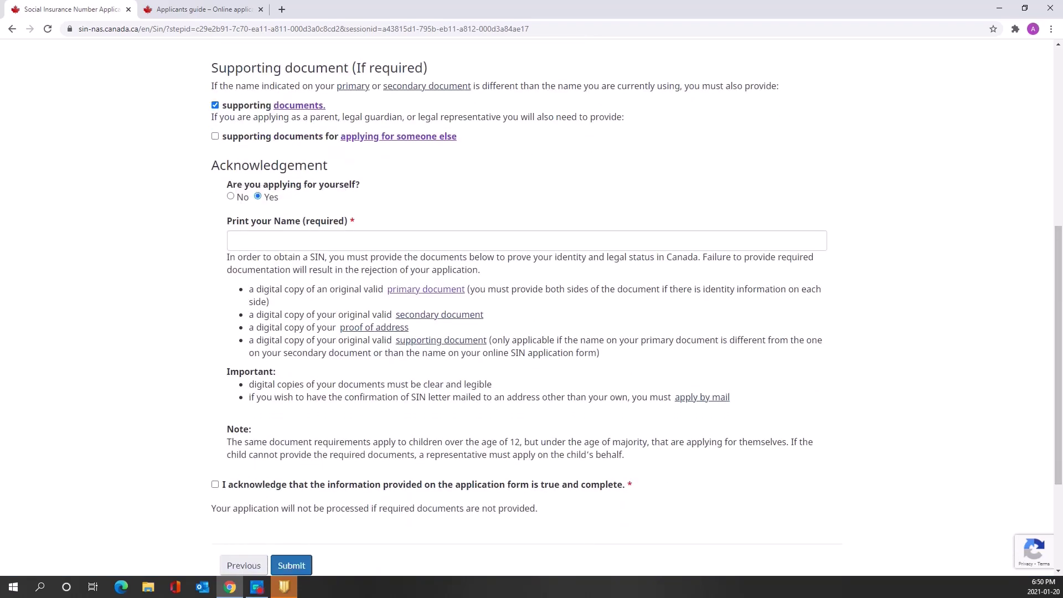
{"action": "key", "text": "Tab"}
{"action": "type", "text": "demo canada test"}
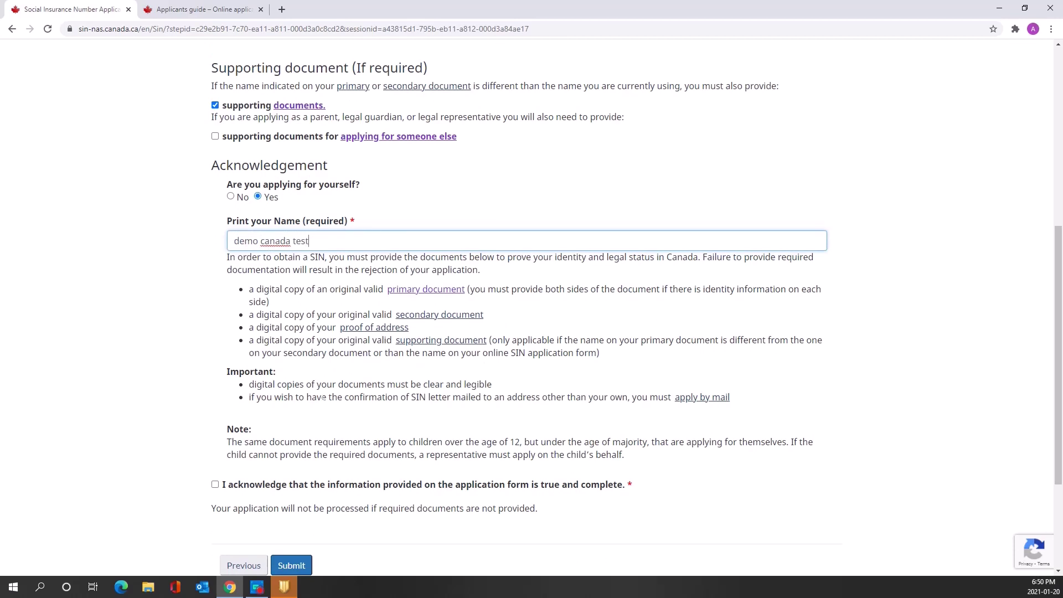
{"action": "left_click", "coordinate": [375, 412]}
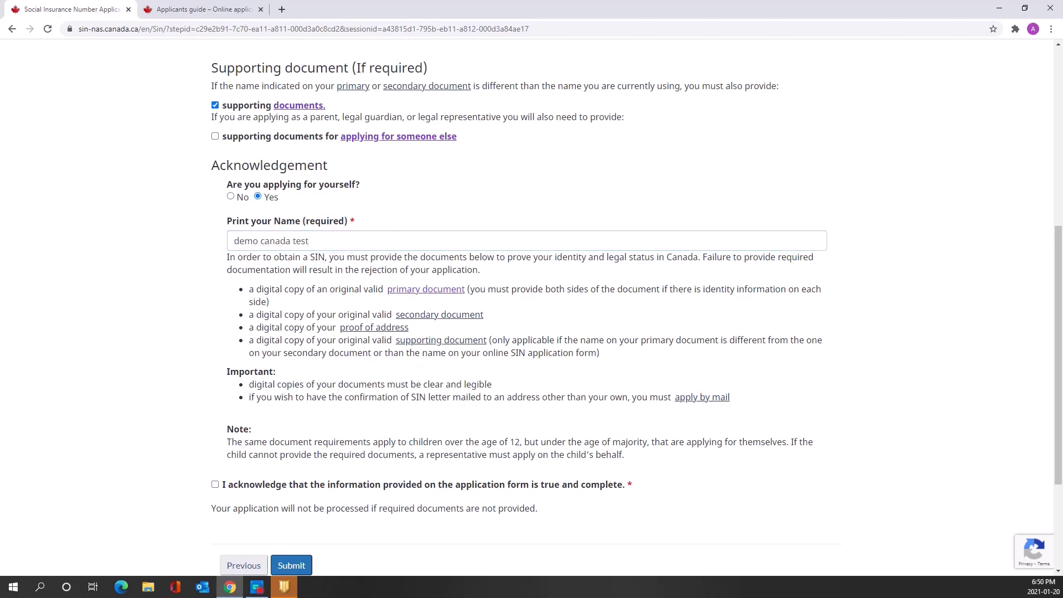
Confirm the information is true and complete, and submit the page
{"action": "scroll", "coordinate": [1032, 332], "scroll_direction": "down", "scroll_amount": 3}
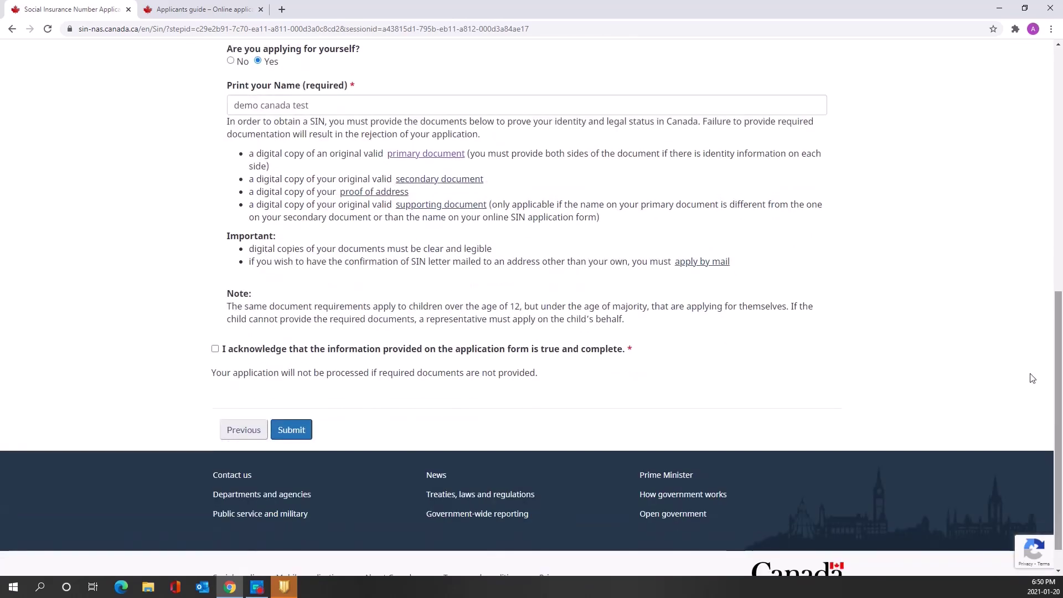
{"action": "left_click", "coordinate": [215, 350]}
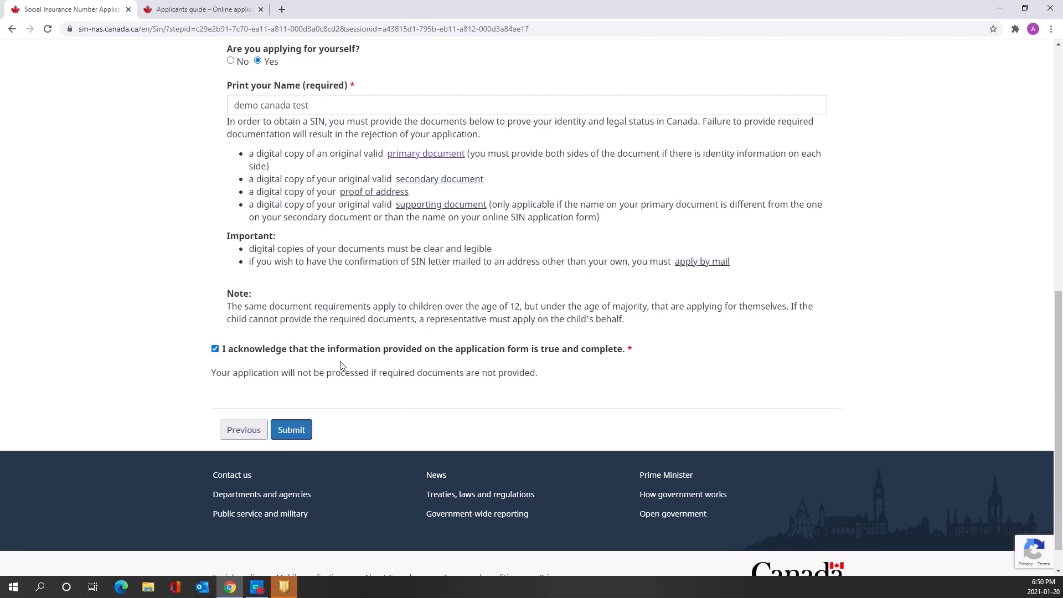
{"action": "left_click", "coordinate": [298, 431]}
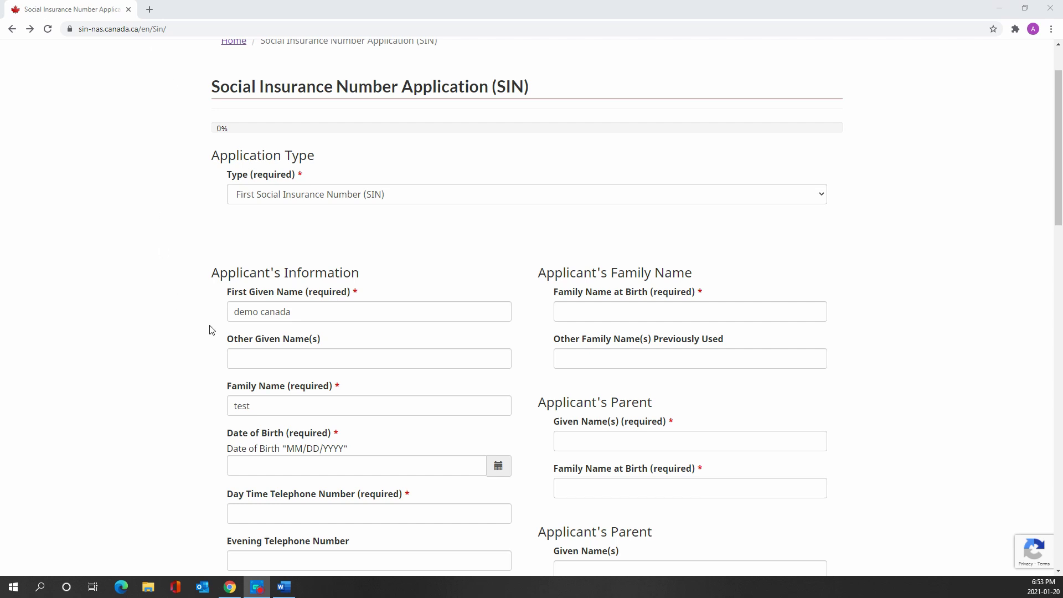
Clear First Given Name and enter the applicant's full name as the Family Name
{"action": "triple_click", "coordinate": [266, 312]}
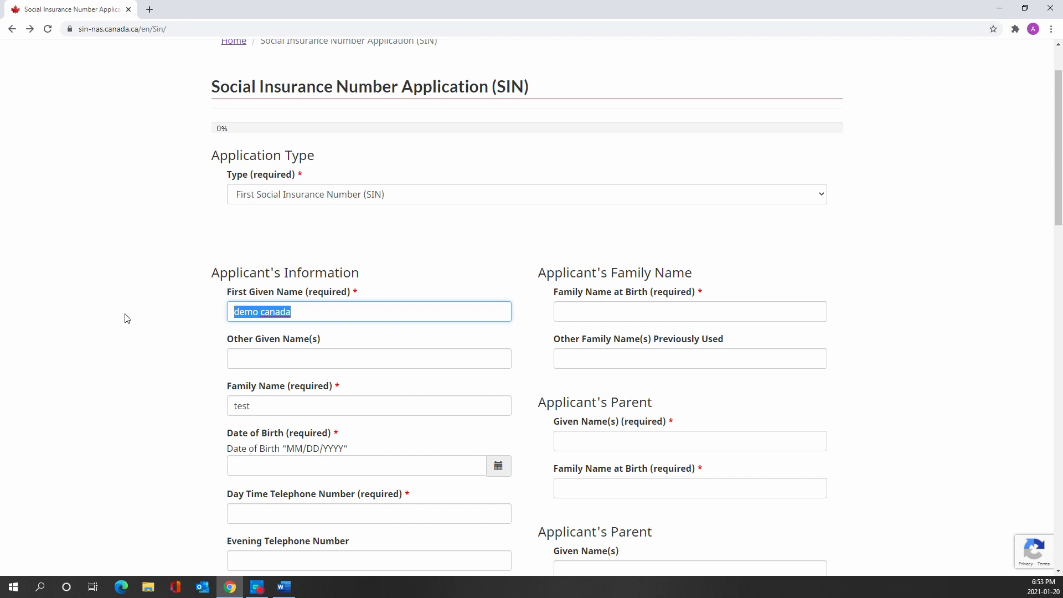
{"action": "key", "text": "BackSpace"}
{"action": "key", "text": "Tab"}
{"action": "key", "text": "Tab"}
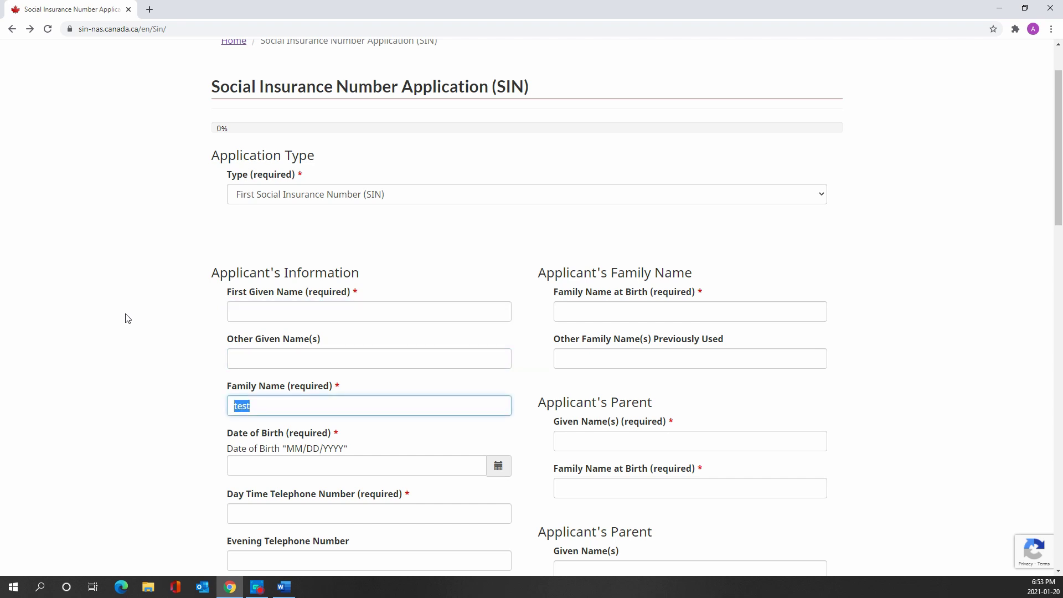
{"action": "type", "text": "demo canada"}
Refill First Given Name with the applicant's full name from the autofill suggestion
{"action": "left_click", "coordinate": [355, 311]}
{"action": "type", "text": "Not App"}
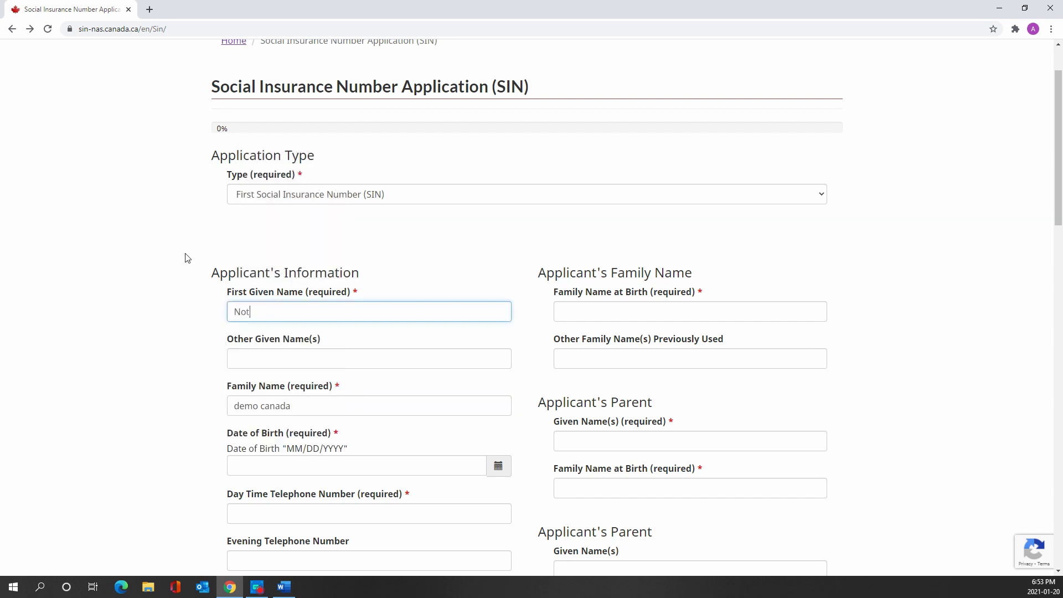
{"action": "type", "text": "licable"}
{"action": "key", "text": "BackSpace"}
{"action": "key", "text": "BackSpace"}
{"action": "key", "text": "BackSpace"}
{"action": "key", "text": "BackSpace"}
{"action": "key", "text": "BackSpace"}
{"action": "key", "text": "BackSpace"}
{"action": "key", "text": "BackSpace"}
{"action": "key", "text": "BackSpace"}
{"action": "key", "text": "BackSpace"}
{"action": "key", "text": "BackSpace"}
{"action": "key", "text": "BackSpace"}
{"action": "key", "text": "BackSpace"}
{"action": "key", "text": "BackSpace"}
{"action": "key", "text": "BackSpace"}
{"action": "type", "text": "demo C"}
{"action": "key", "text": "BackSpace"}
{"action": "key", "text": "Down"}
{"action": "key", "text": "Return"}
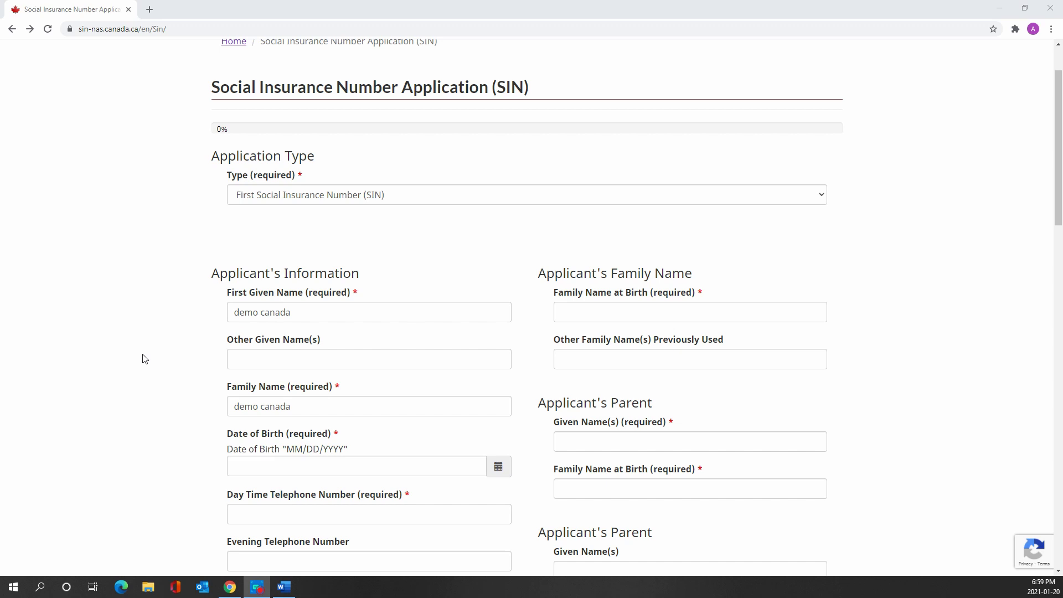
{"action": "left_click", "coordinate": [284, 587]}
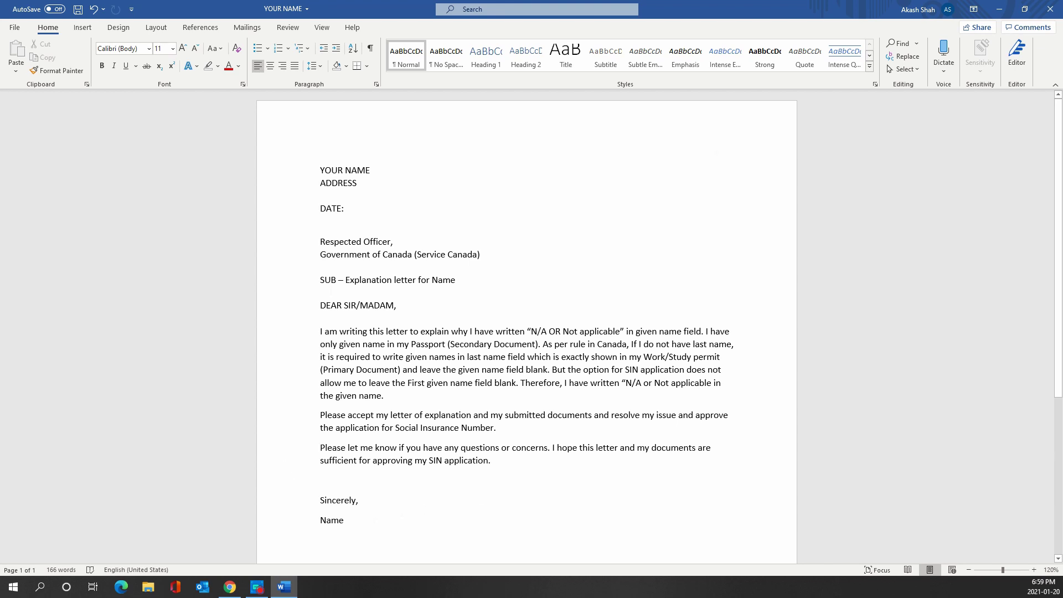
{"action": "left_click", "coordinate": [999, 9]}
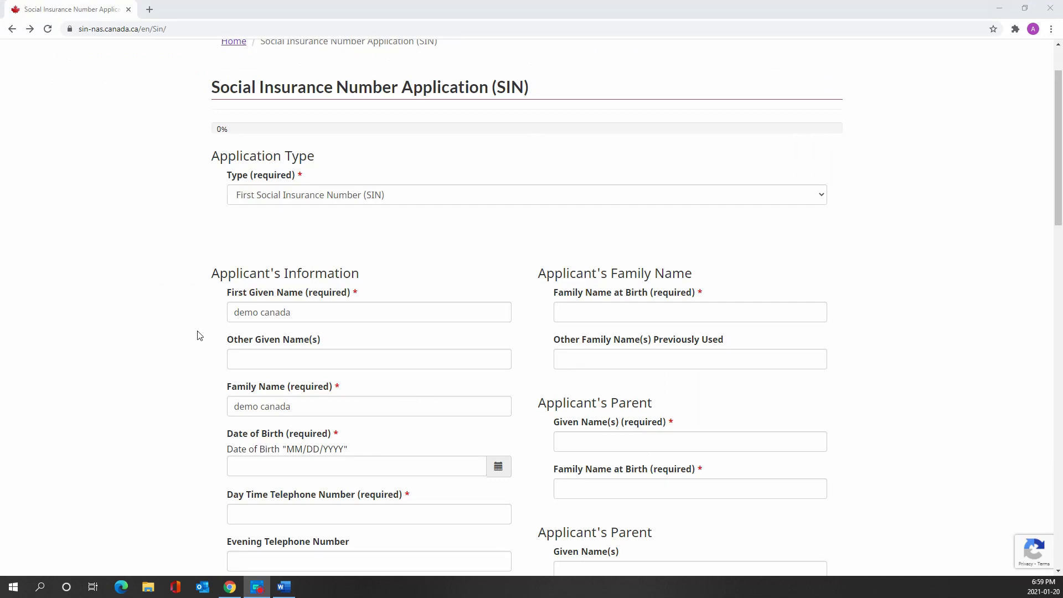